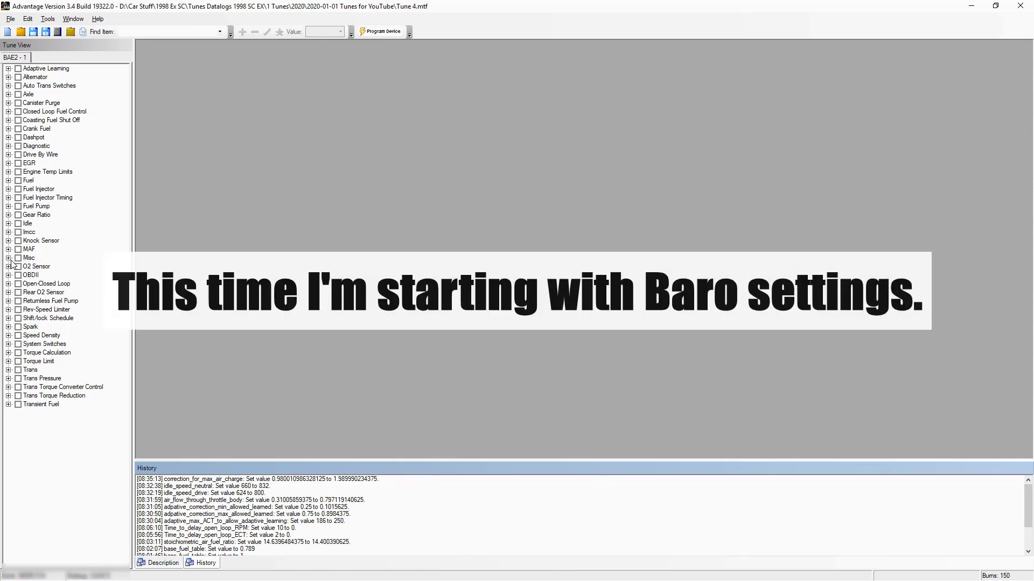
# Step: Open the Misc scalars and read the description notes for Baro Pressure Max
pyautogui.click(9, 258)
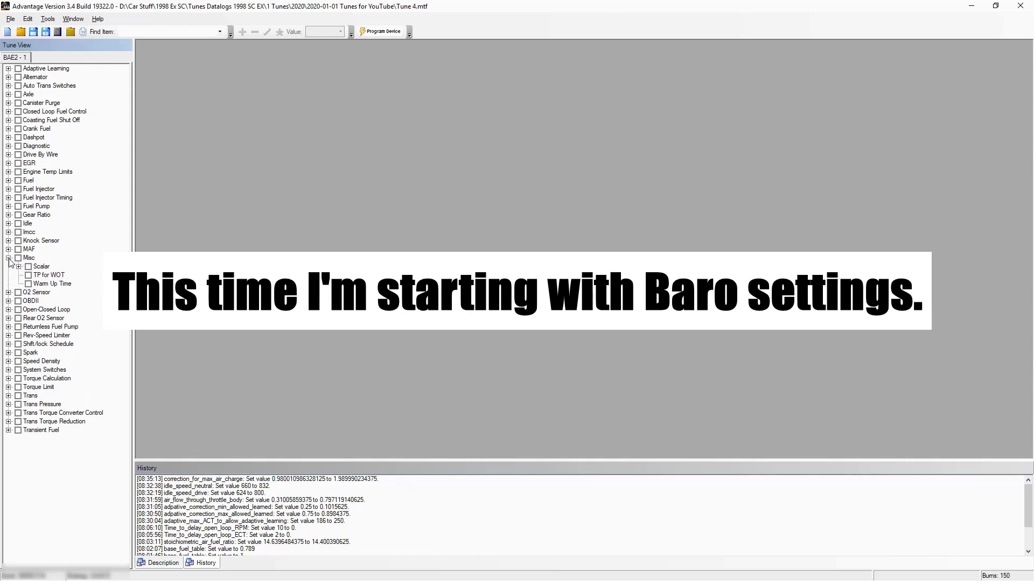
pyautogui.doubleClick(39, 268)
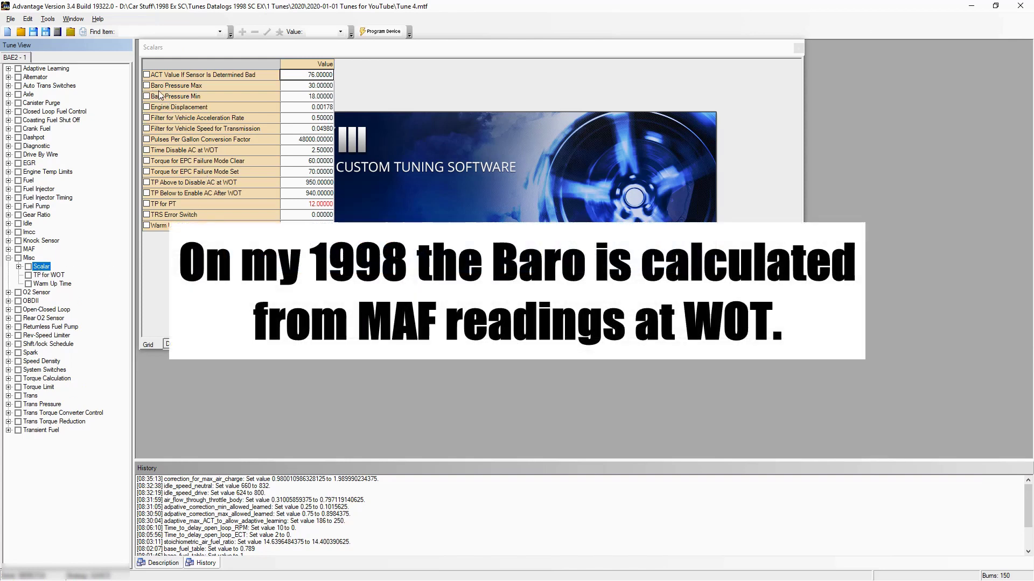
pyautogui.click(312, 88)
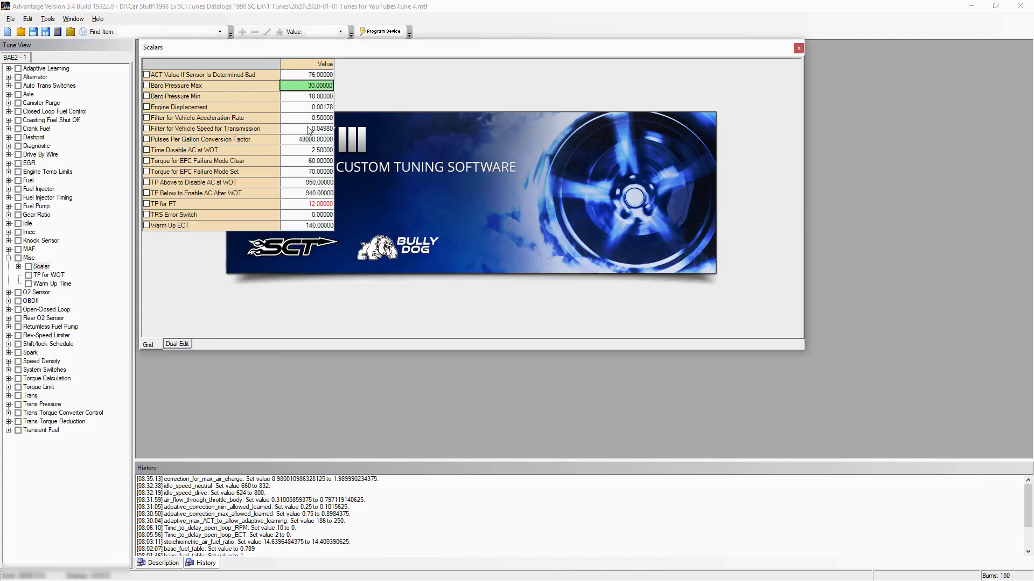
pyautogui.click(166, 563)
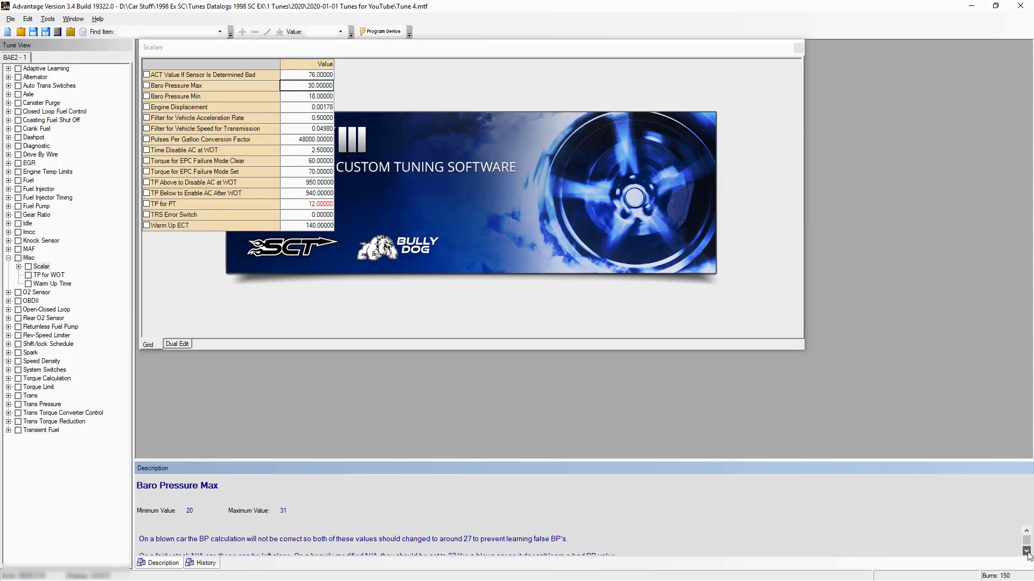
pyautogui.click(1026, 552)
pyautogui.click(1026, 553)
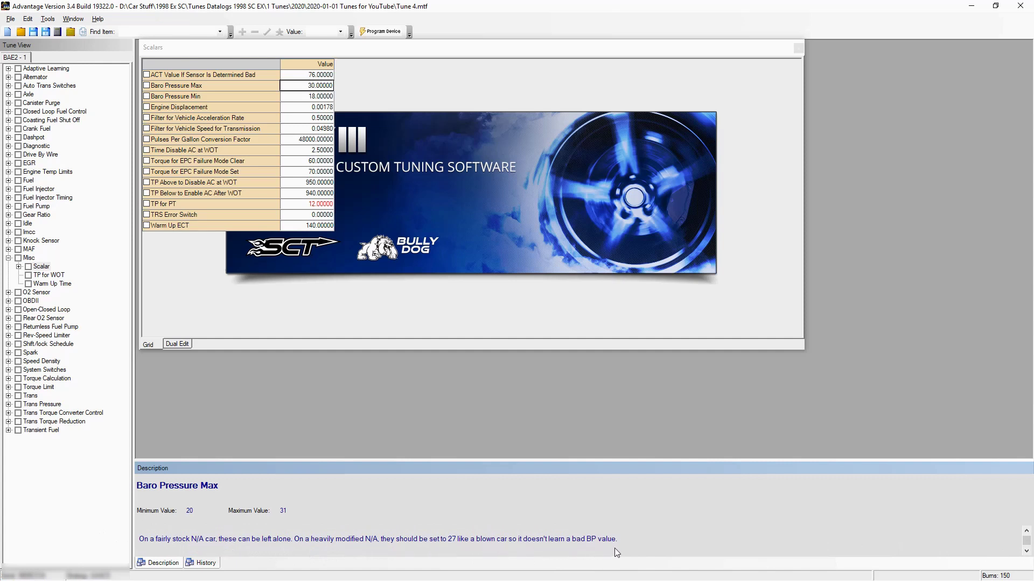
pyautogui.scroll(2, 600, 541)
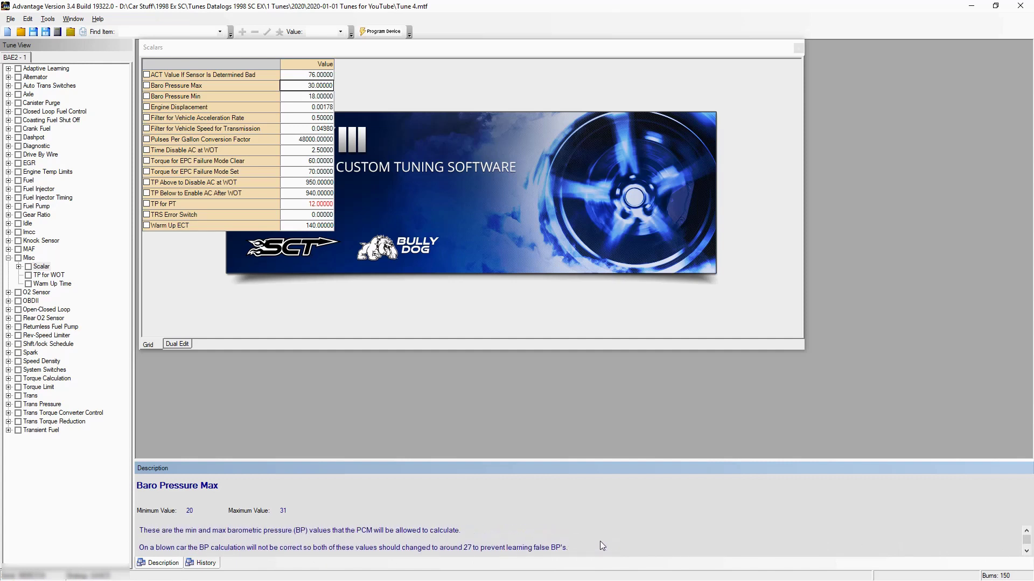
# Step: Set both Baro Pressure Max and Baro Pressure Min to 27 in the Misc scalars
pyautogui.click(312, 87)
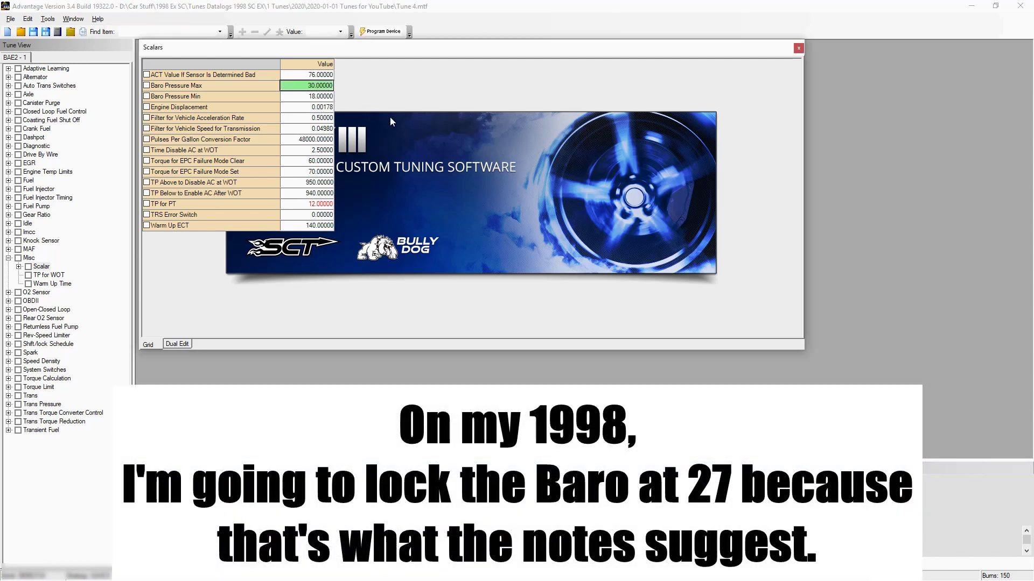
pyautogui.write('27')
pyautogui.press('Return')
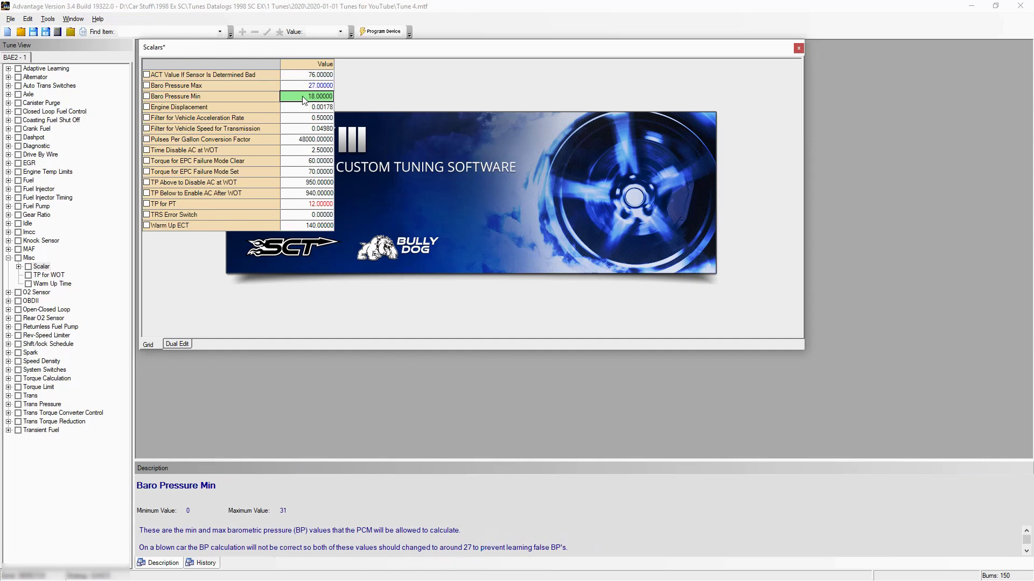
pyautogui.write('2')
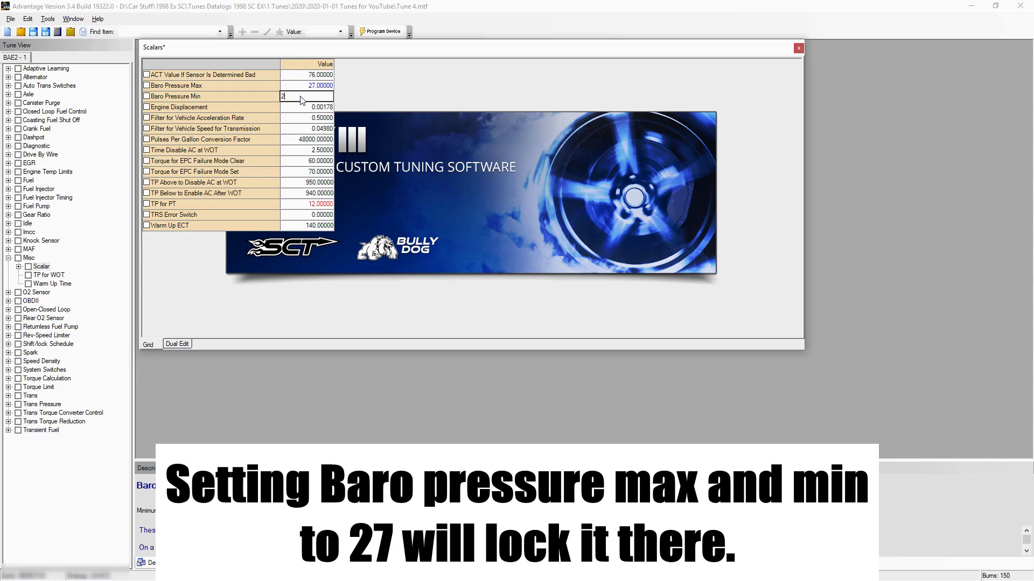
pyautogui.write('7')
pyautogui.press('Return')
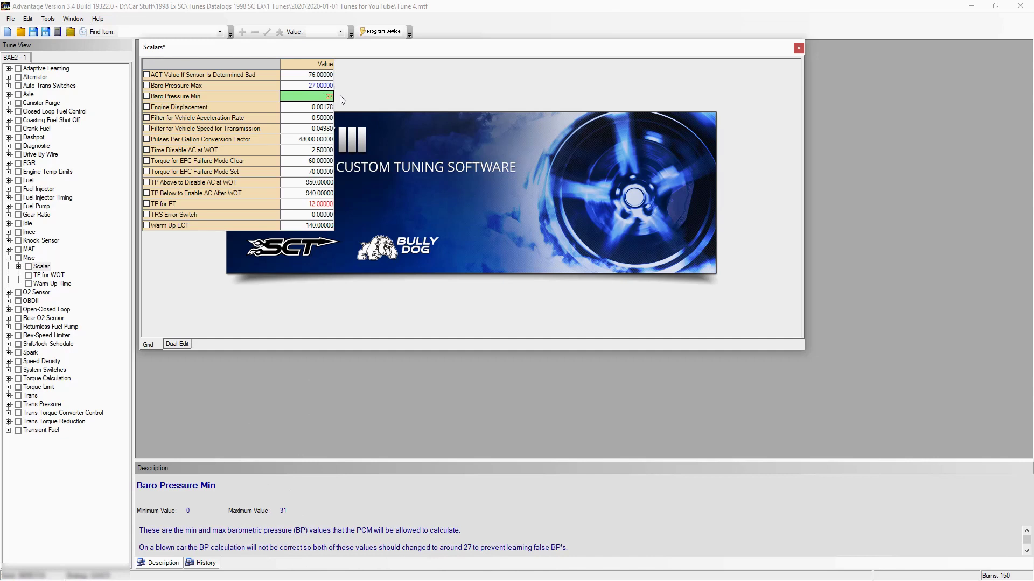
pyautogui.rightClick(318, 98)
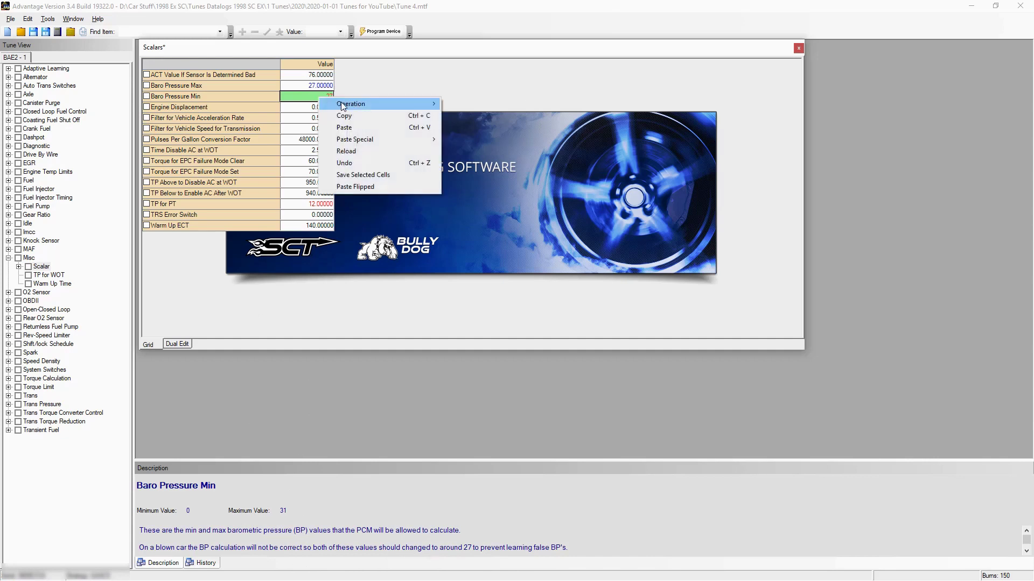
pyautogui.moveTo(363, 103)
pyautogui.click(458, 105)
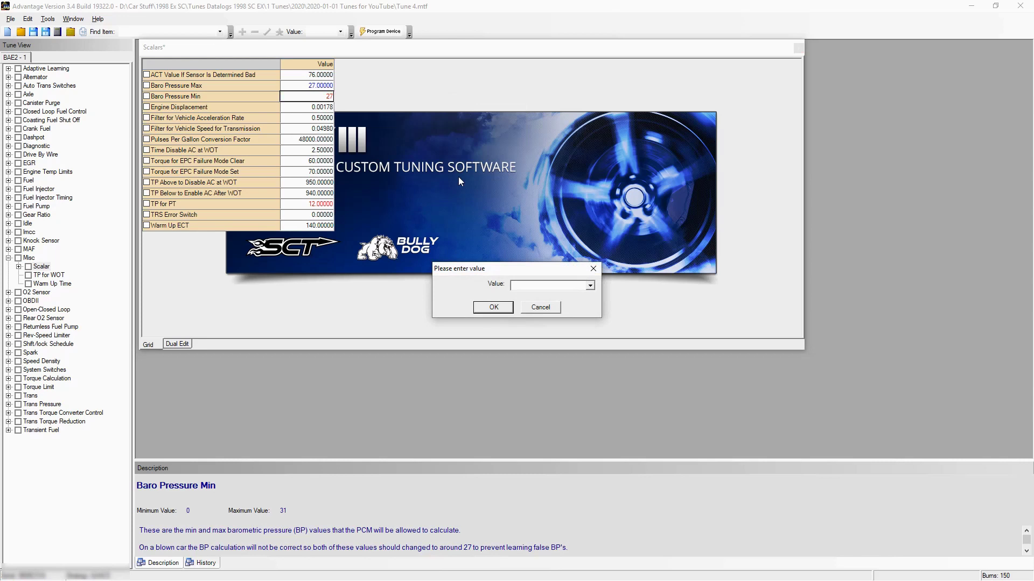
pyautogui.write('27')
pyautogui.press('Return')
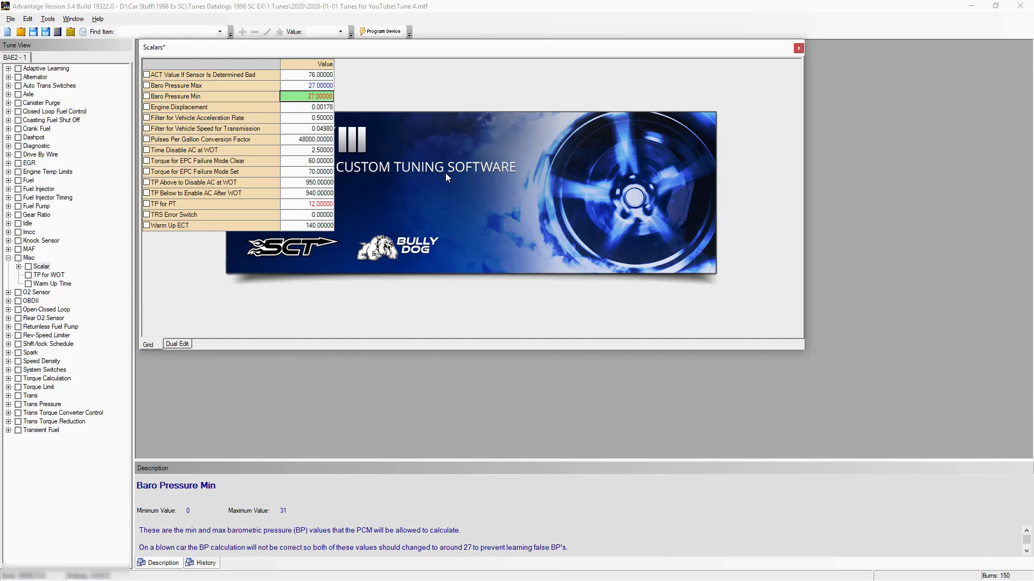
pyautogui.click(8, 258)
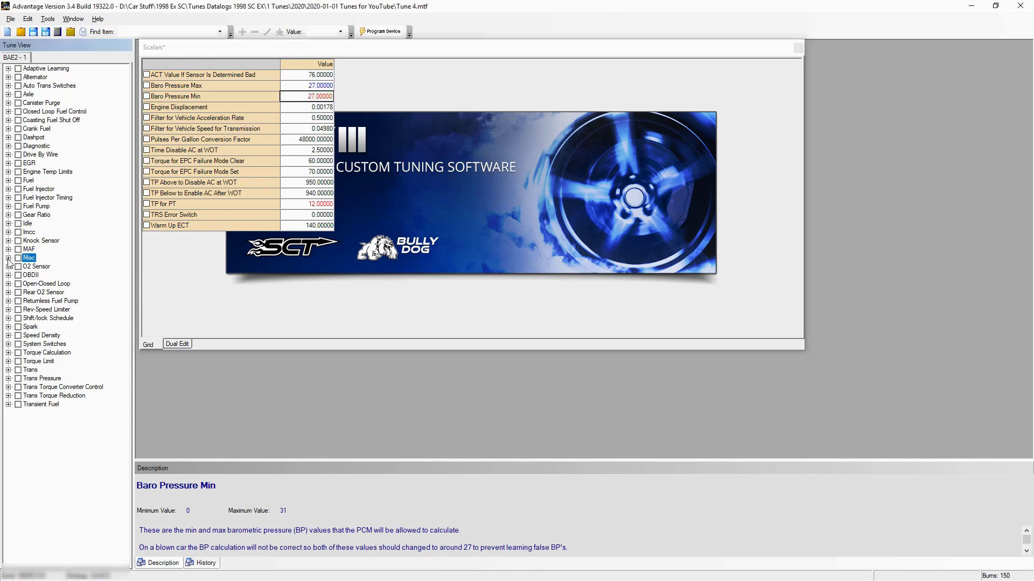
# Step: Set Base N/V Of Vehicle to 52 in the Auto Trans scalars of the Gear Ratio category
pyautogui.click(9, 215)
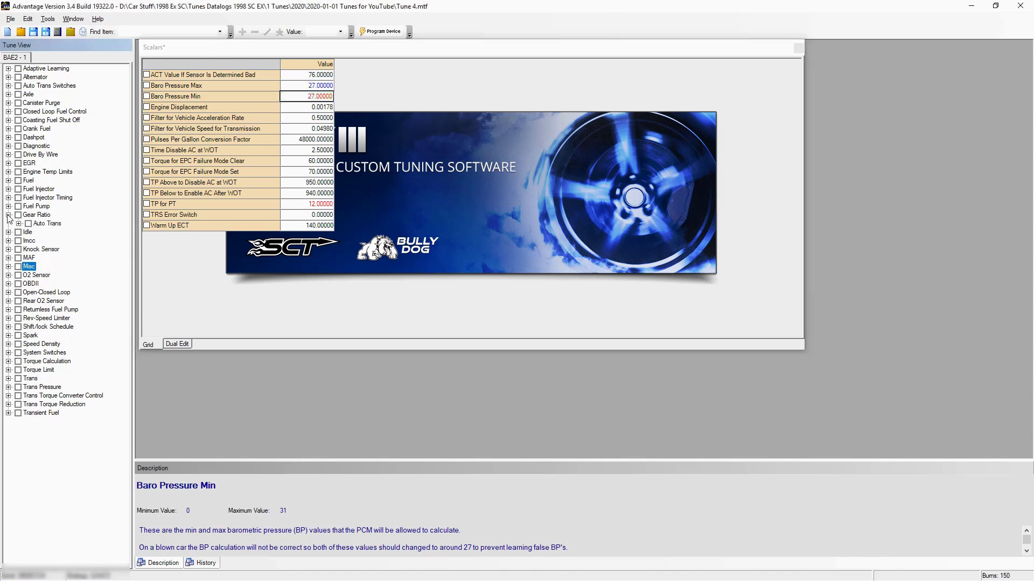
pyautogui.click(18, 223)
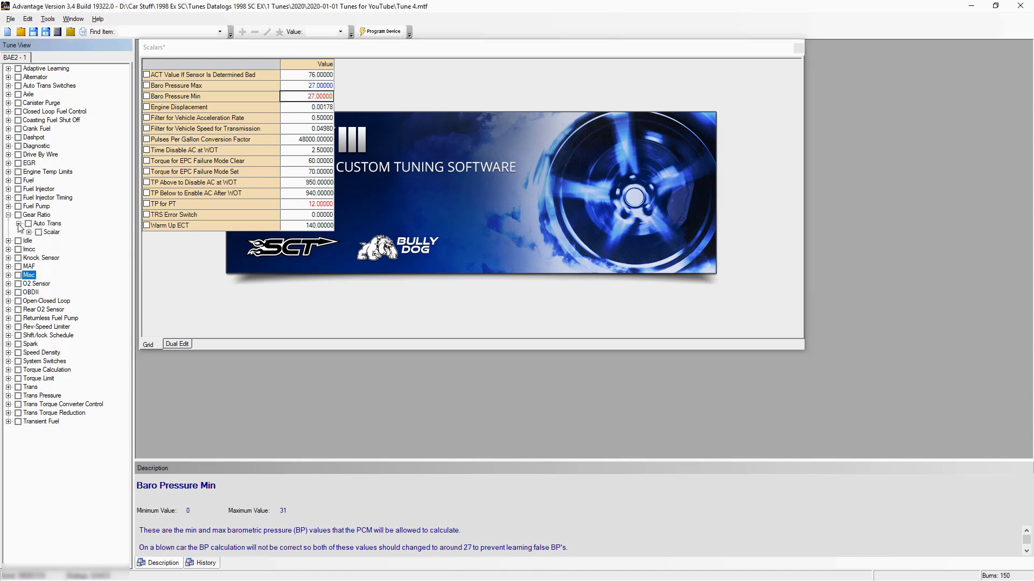
pyautogui.click(50, 233)
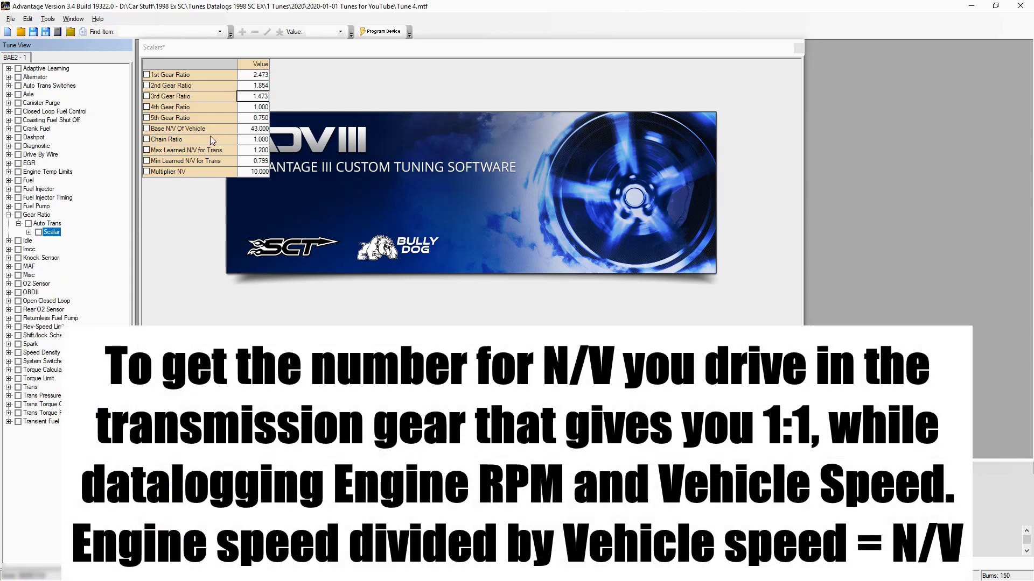
pyautogui.click(256, 131)
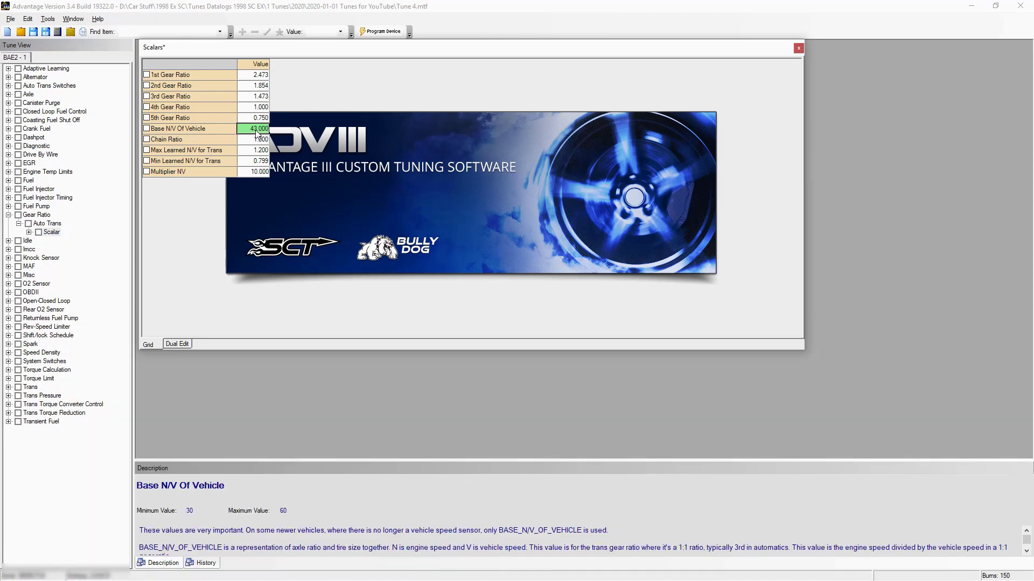
pyautogui.write('5')
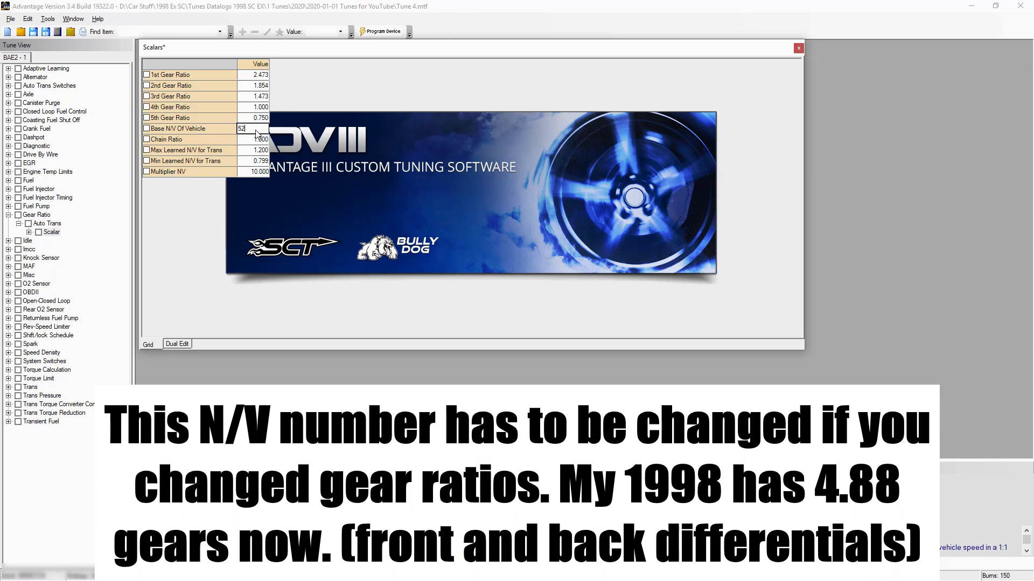
pyautogui.write('2')
pyautogui.press('Return')
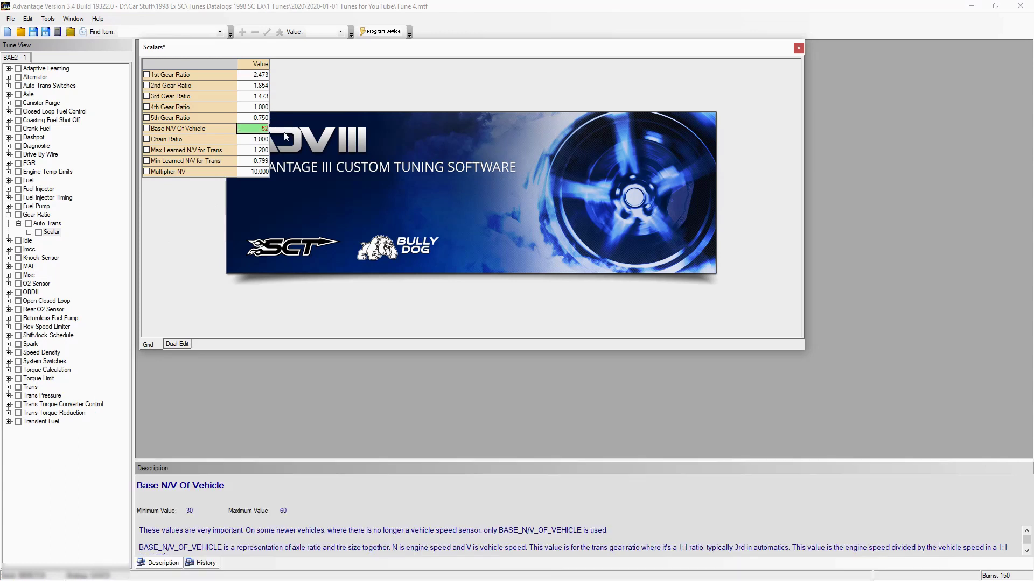
pyautogui.rightClick(253, 130)
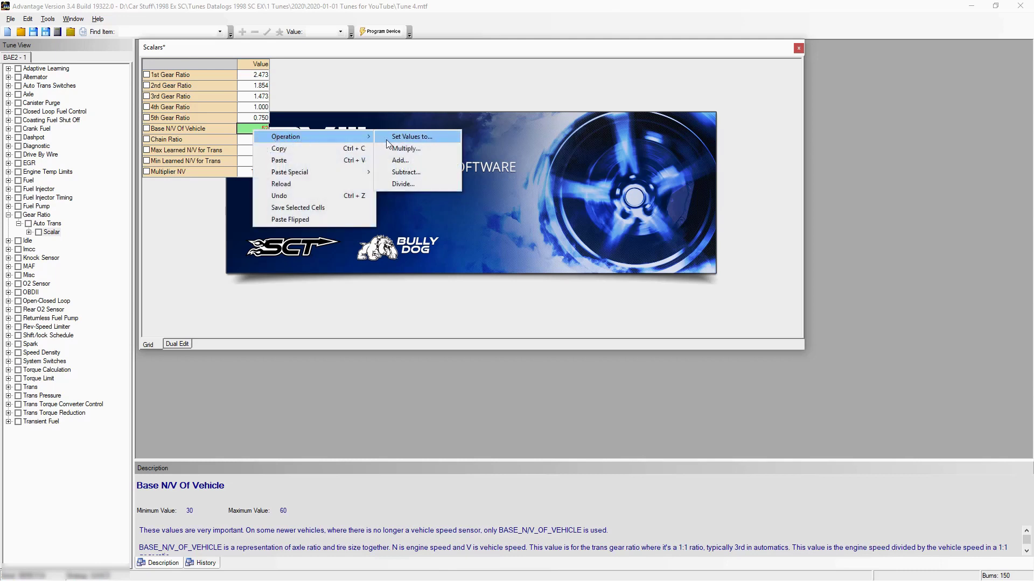
pyautogui.click(386, 139)
pyautogui.write('52')
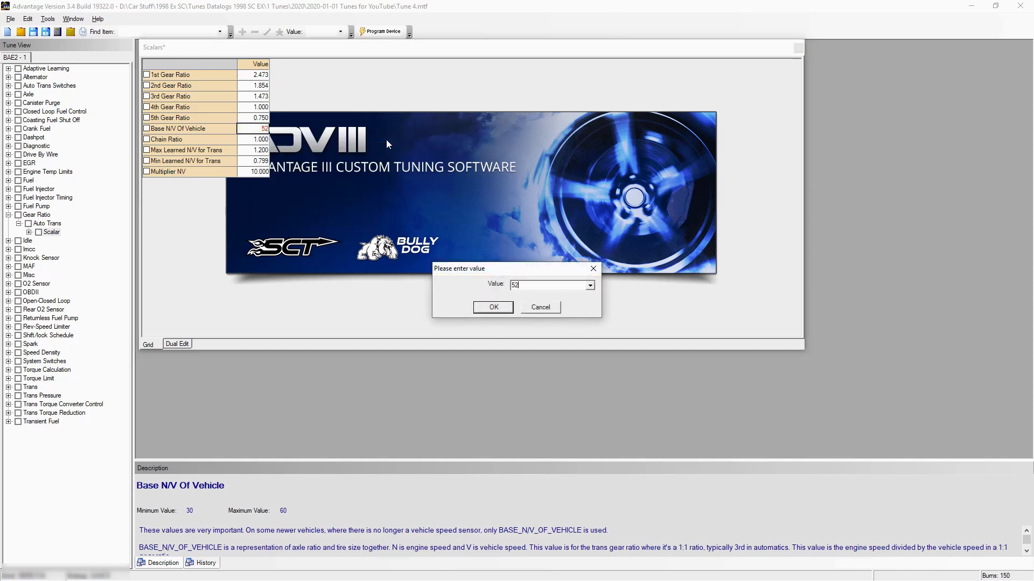
pyautogui.press('Return')
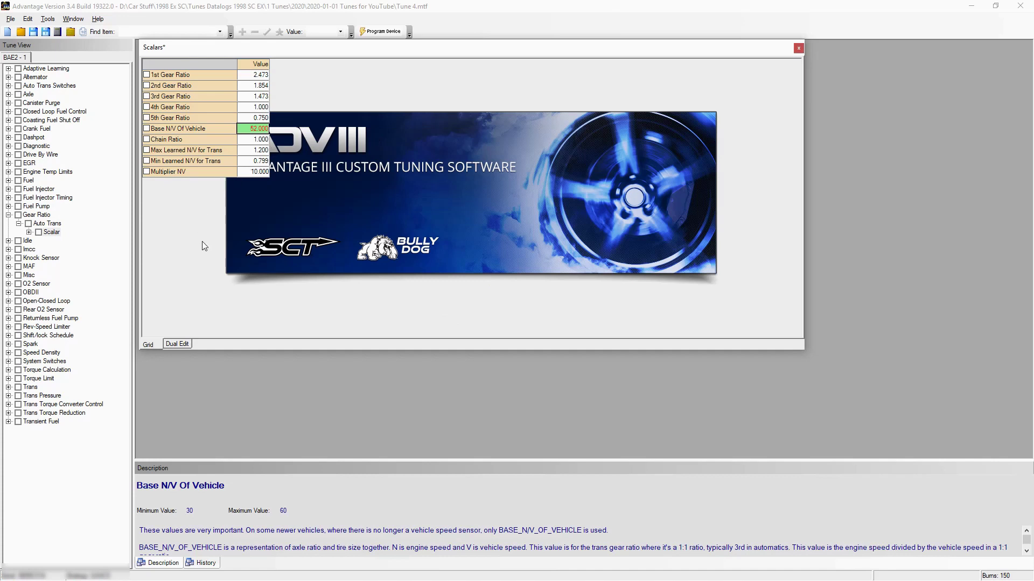
pyautogui.click(8, 215)
# Step: Set Rev Limit 0 On to 6500 in the scalars of the Rev-Speed Limiter category
pyautogui.click(9, 310)
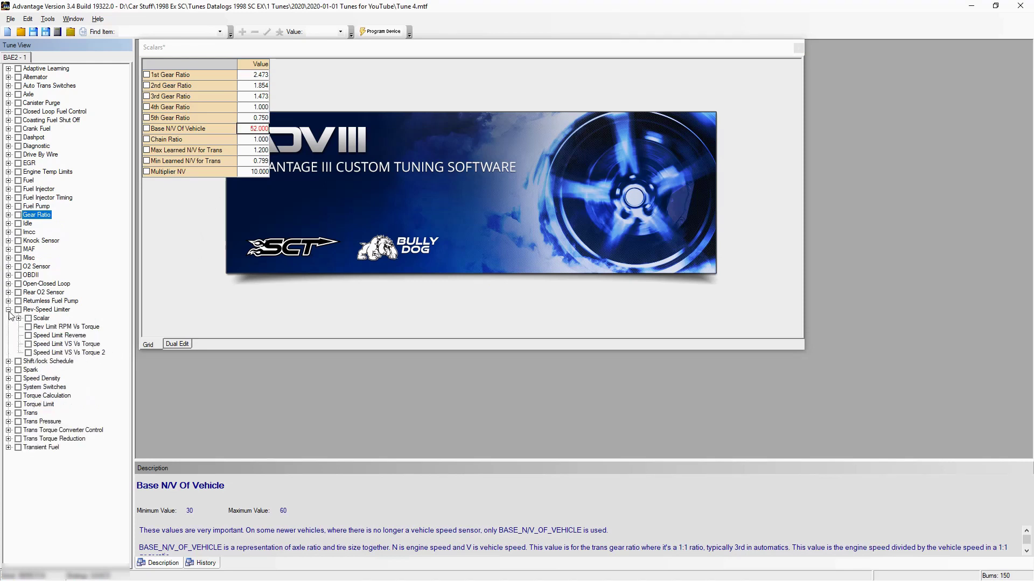
pyautogui.doubleClick(43, 320)
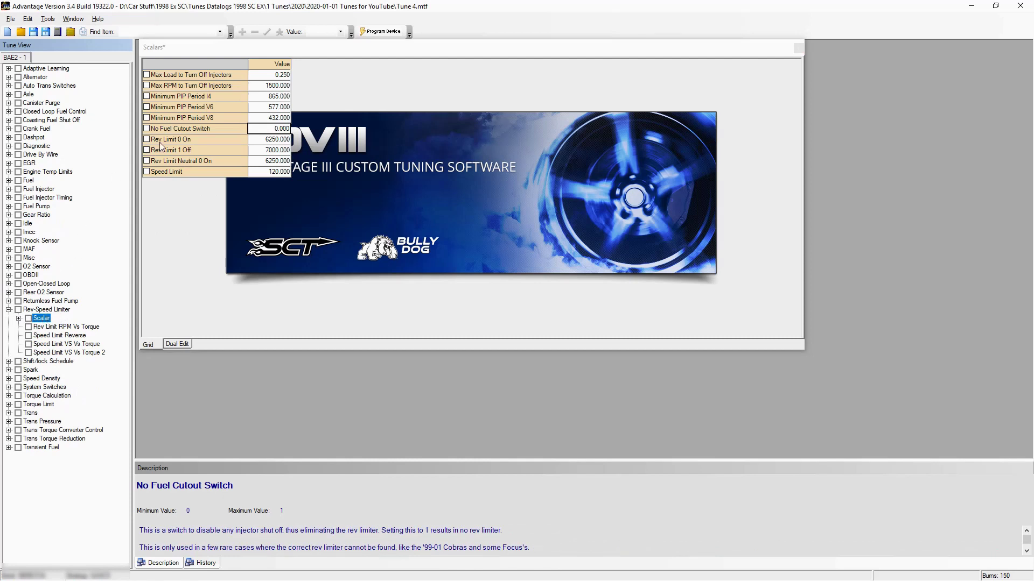
pyautogui.click(285, 141)
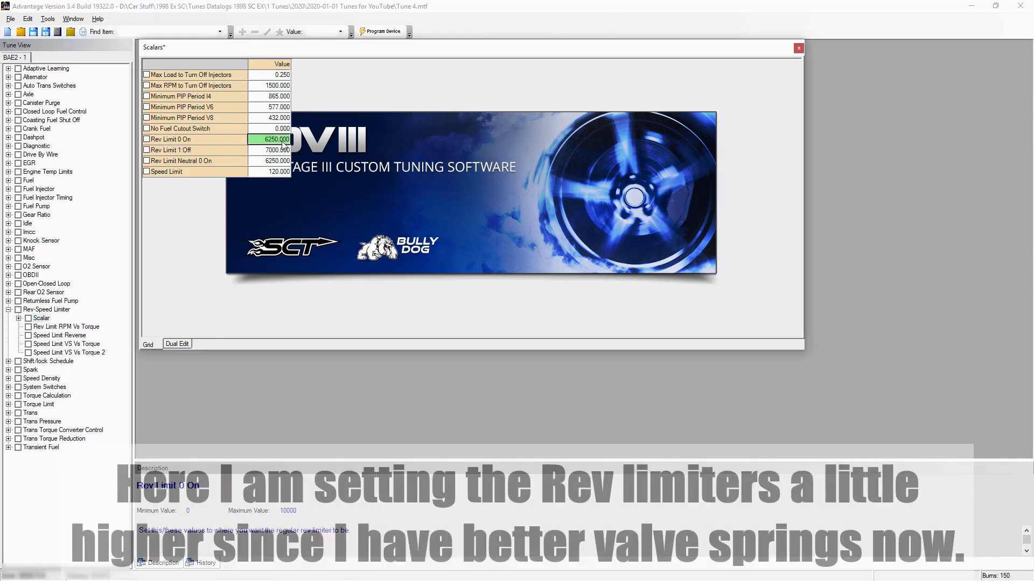
pyautogui.rightClick(285, 142)
pyautogui.moveTo(335, 147)
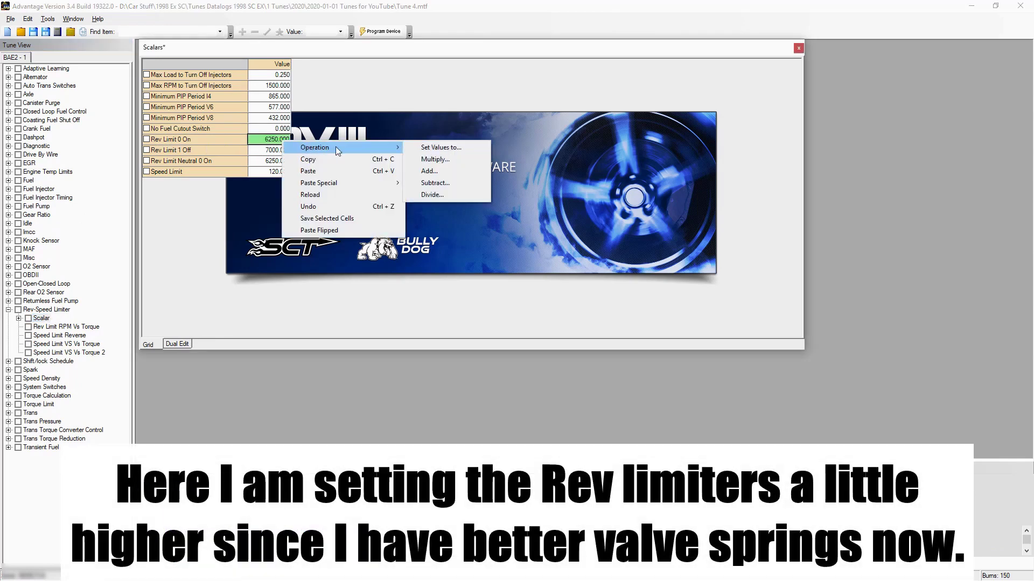
pyautogui.click(436, 147)
pyautogui.write('6500')
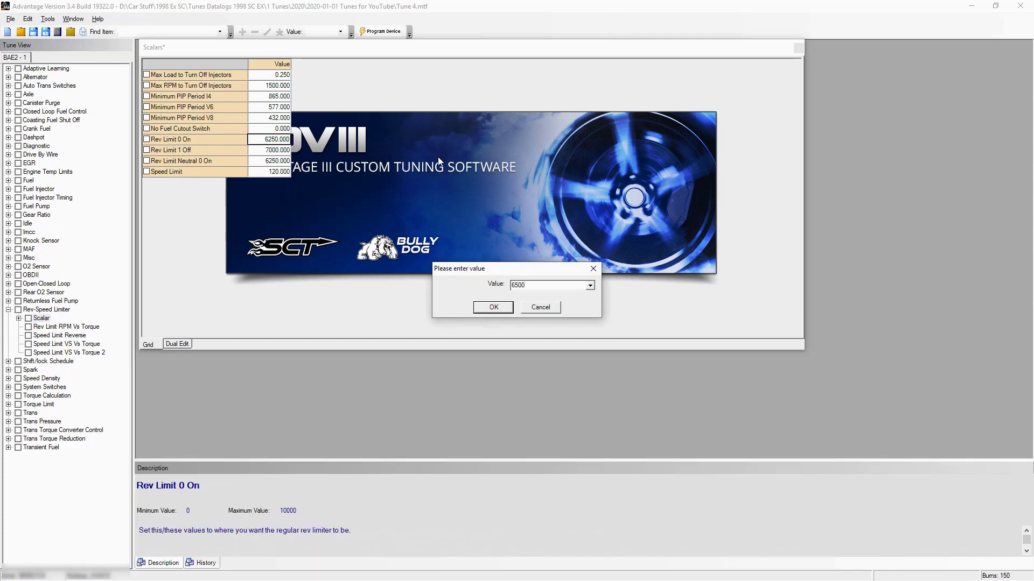
pyautogui.click(486, 312)
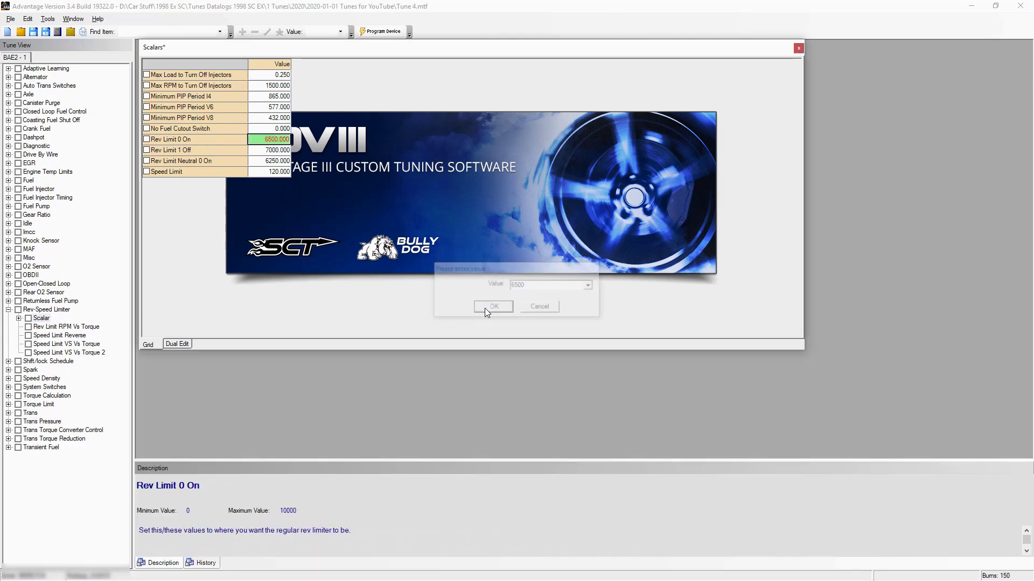
# Step: Set Rev Limit Neutral 0 On to 6500 in the Rev-Speed Limiter scalars
pyautogui.click(272, 161)
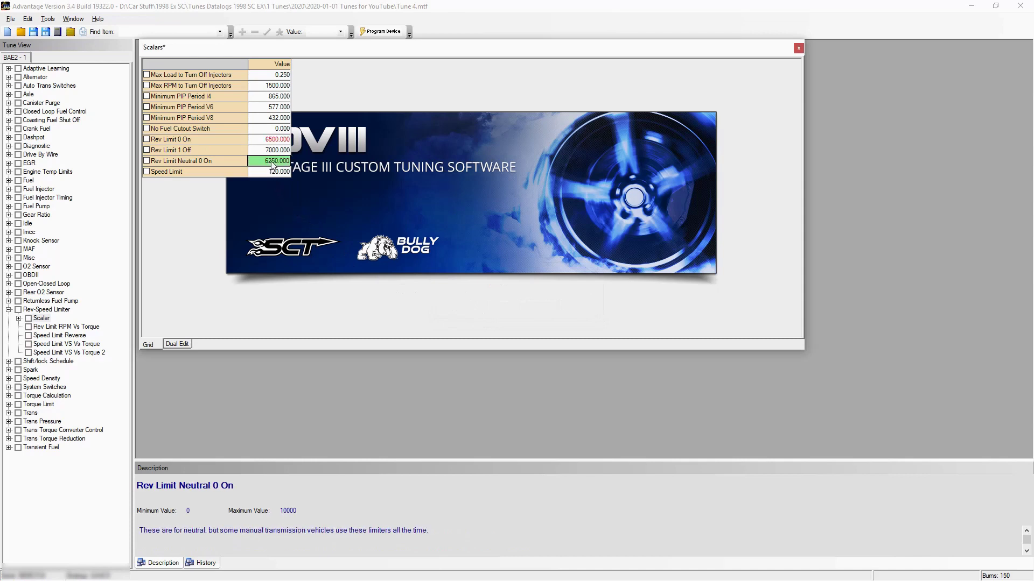
pyautogui.rightClick(272, 165)
pyautogui.moveTo(297, 170)
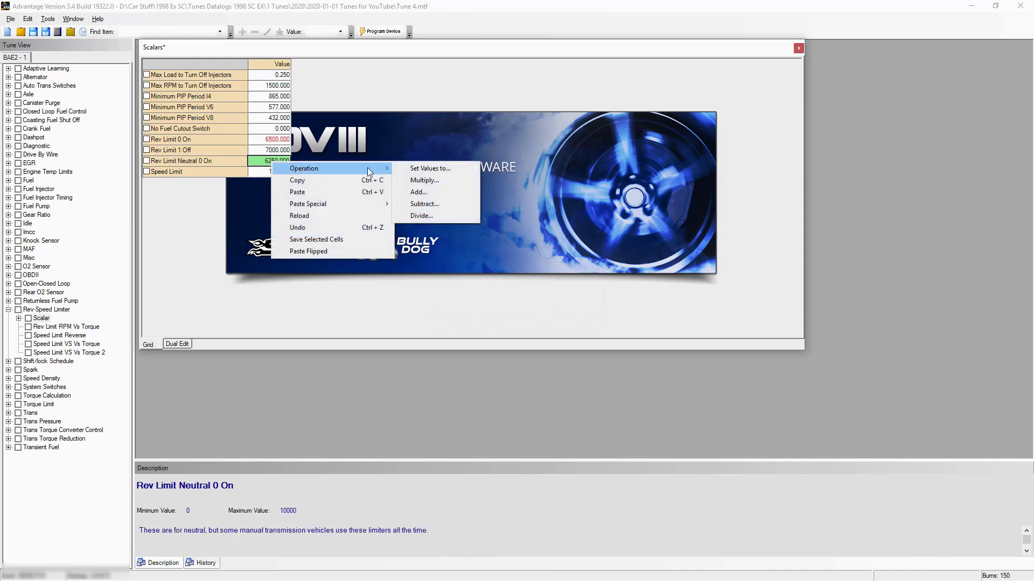
pyautogui.click(423, 169)
pyautogui.write('6500')
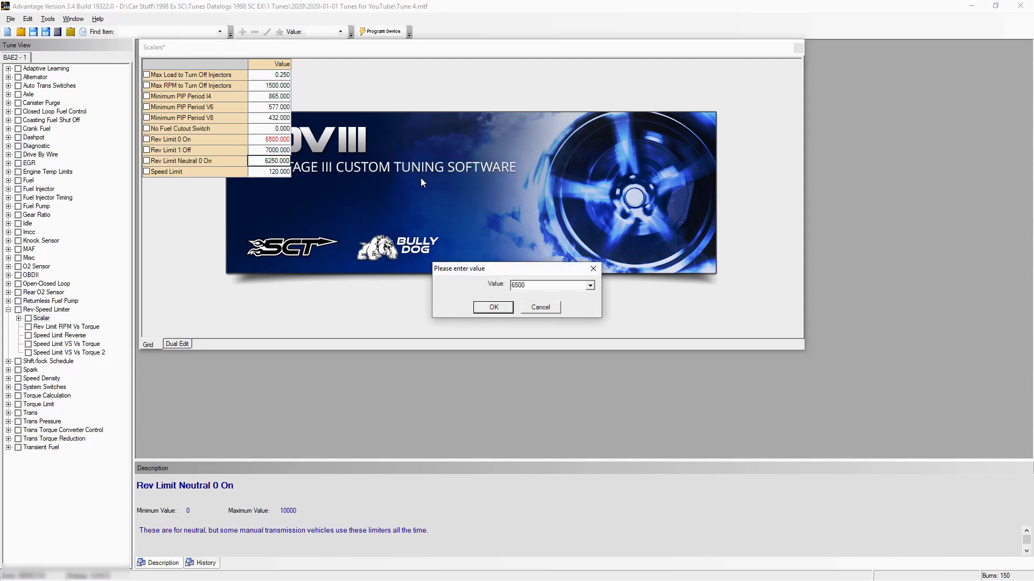
pyautogui.click(483, 311)
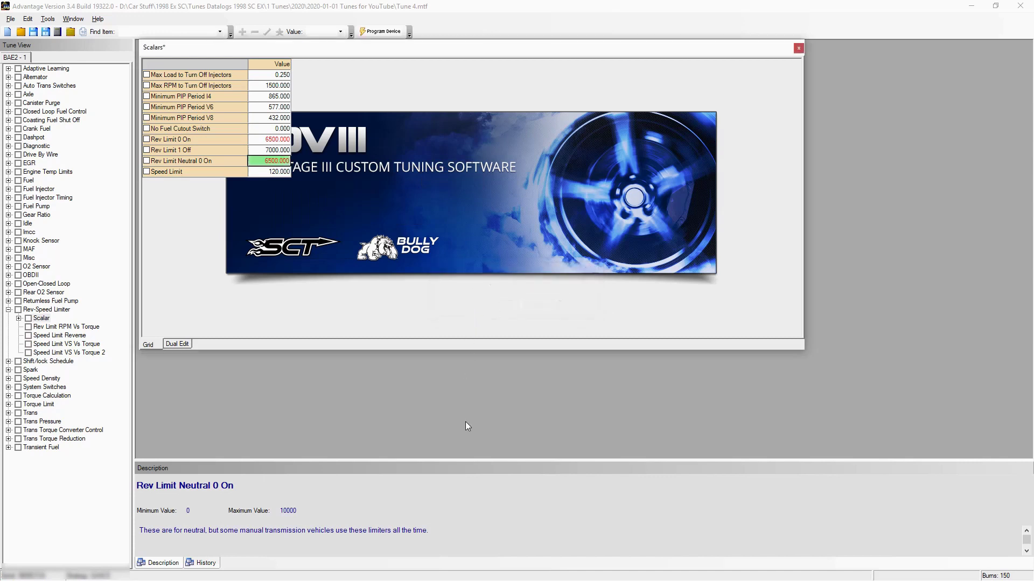
# Step: Try to set Speed Limit to 128 in the Rev-Speed Limiter scalars
pyautogui.click(263, 141)
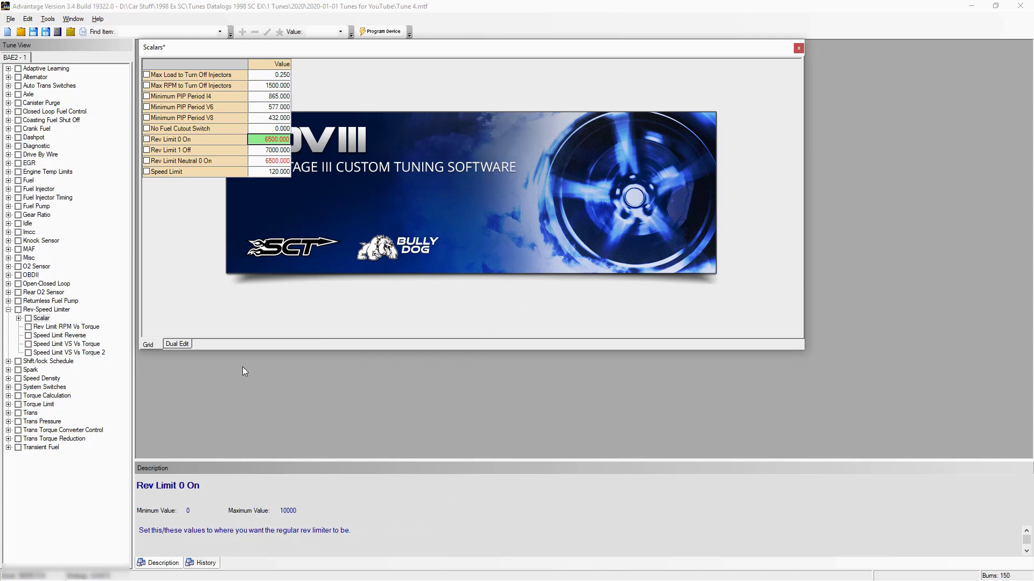
pyautogui.click(274, 171)
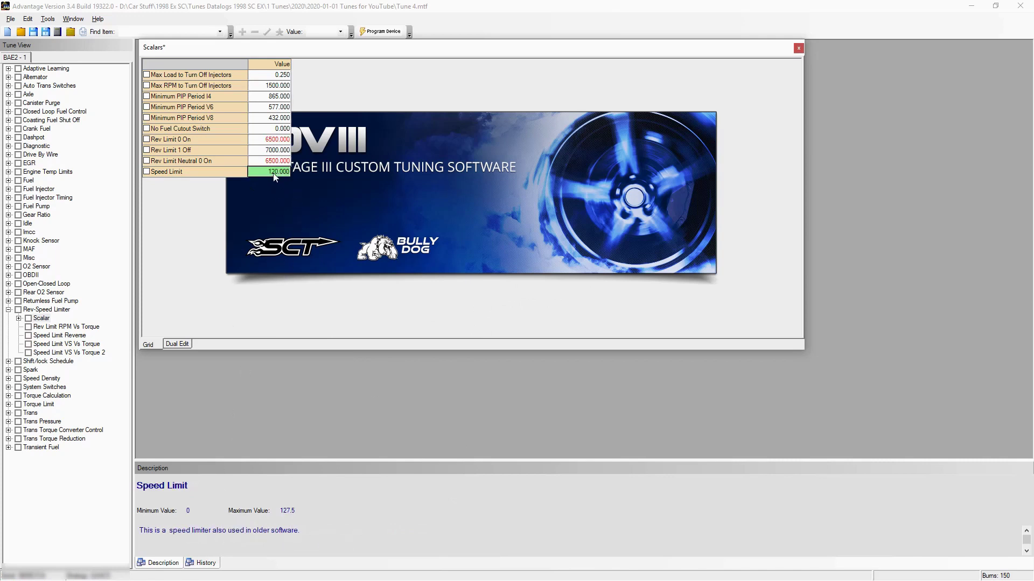
pyautogui.rightClick(274, 175)
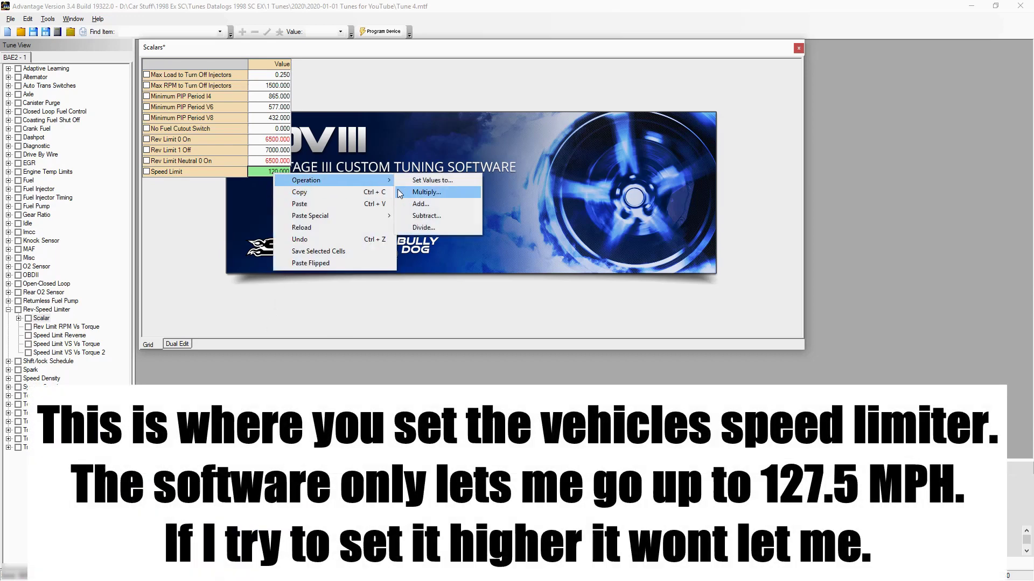
pyautogui.click(426, 180)
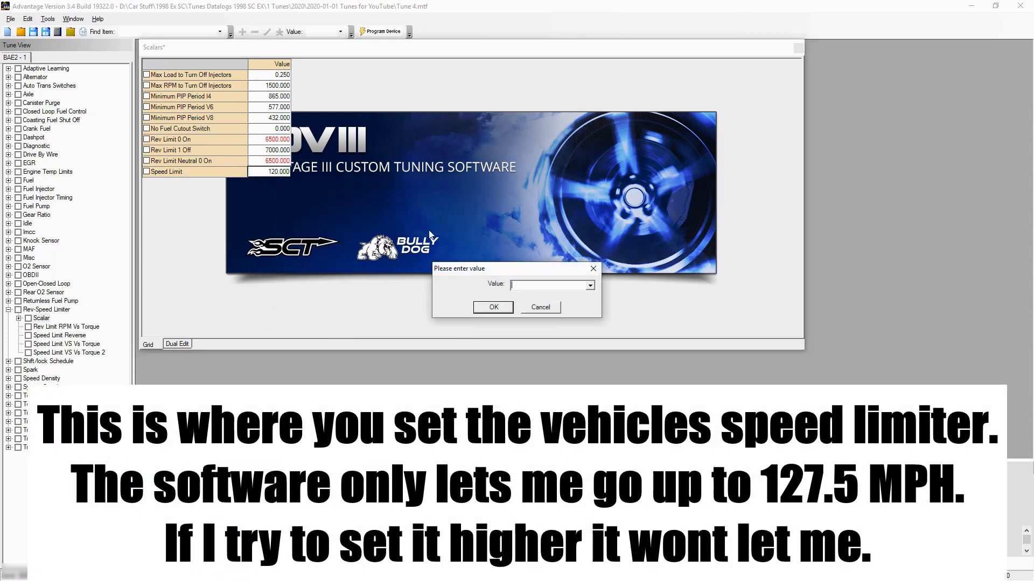
pyautogui.write('128')
pyautogui.click(493, 307)
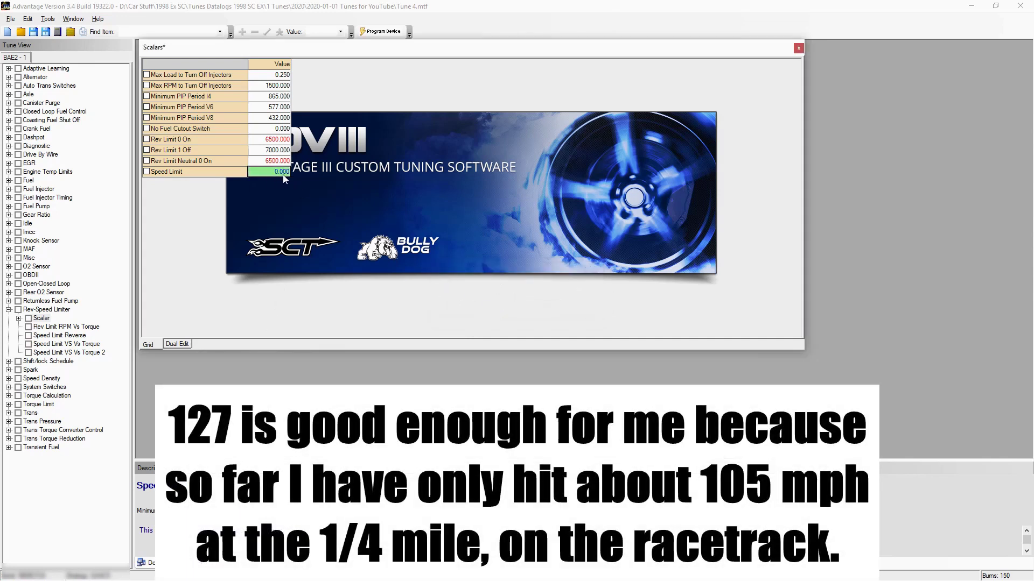
# Step: Set Speed Limit to 127 in the Rev-Speed Limiter scalars
pyautogui.rightClick(278, 173)
pyautogui.moveTo(309, 183)
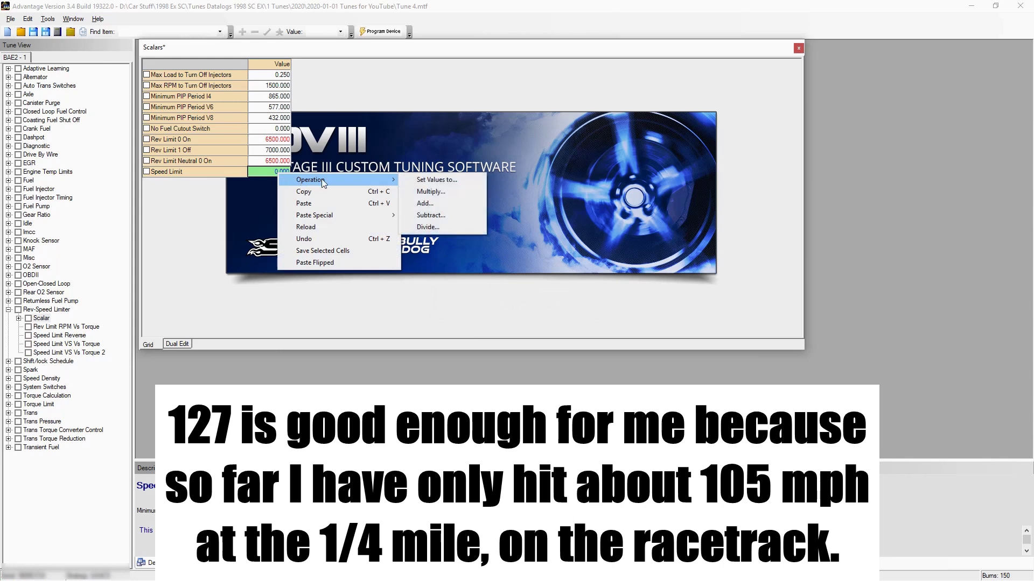
pyautogui.click(419, 181)
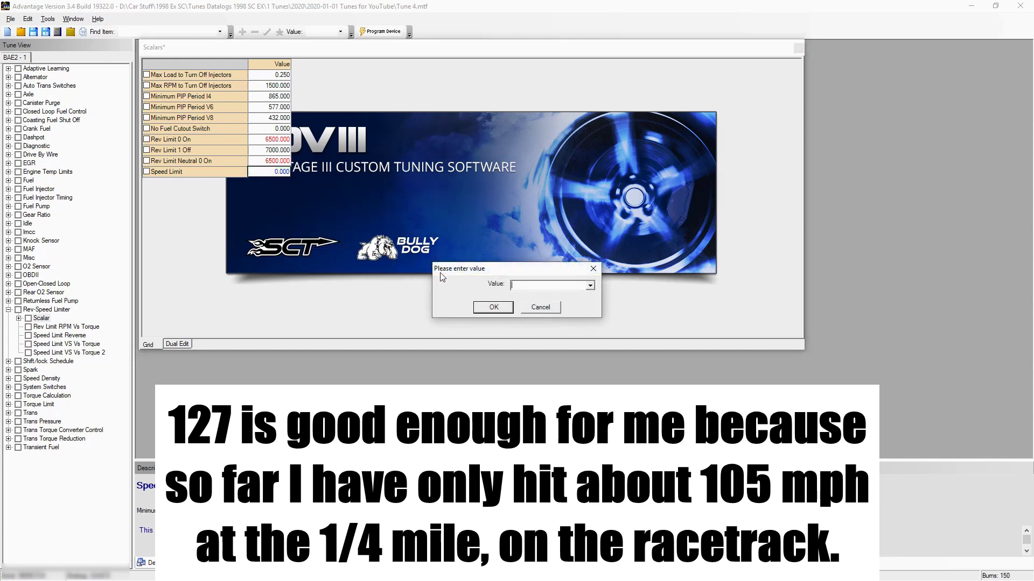
pyautogui.write('127')
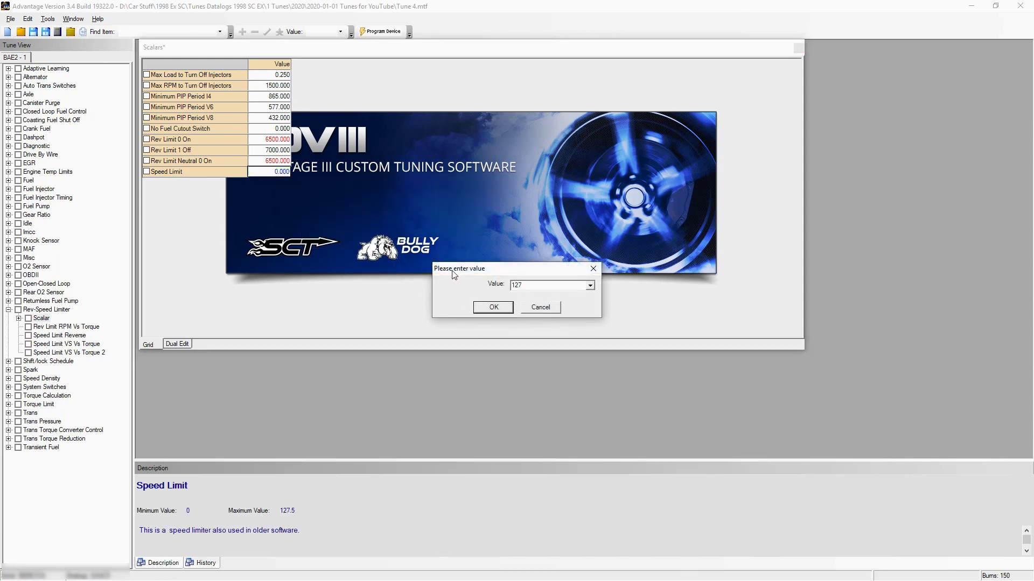
pyautogui.click(487, 308)
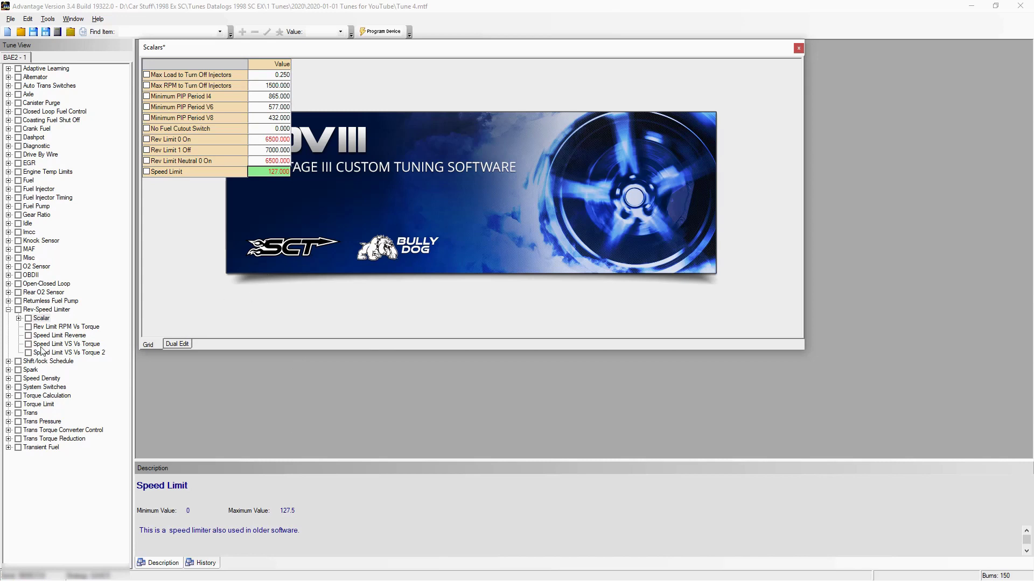
# Step: Set the torque values for the 255 and 106 speed rows to 1 in the Speed Limit VS Vs Torque 2 table
pyautogui.click(76, 353)
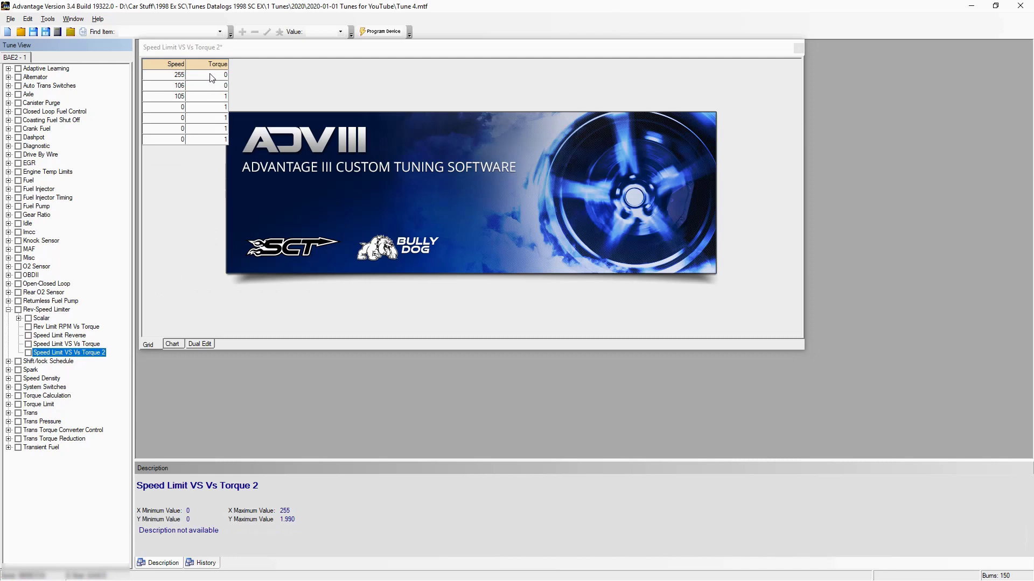
pyautogui.moveTo(211, 78); pyautogui.dragTo(211, 83)
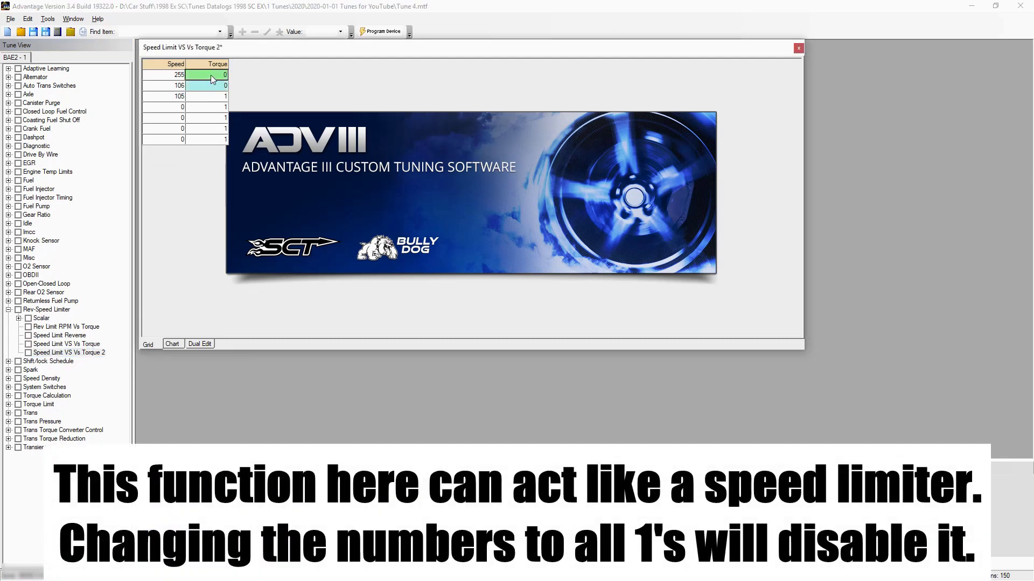
pyautogui.rightClick(211, 76)
pyautogui.moveTo(243, 84)
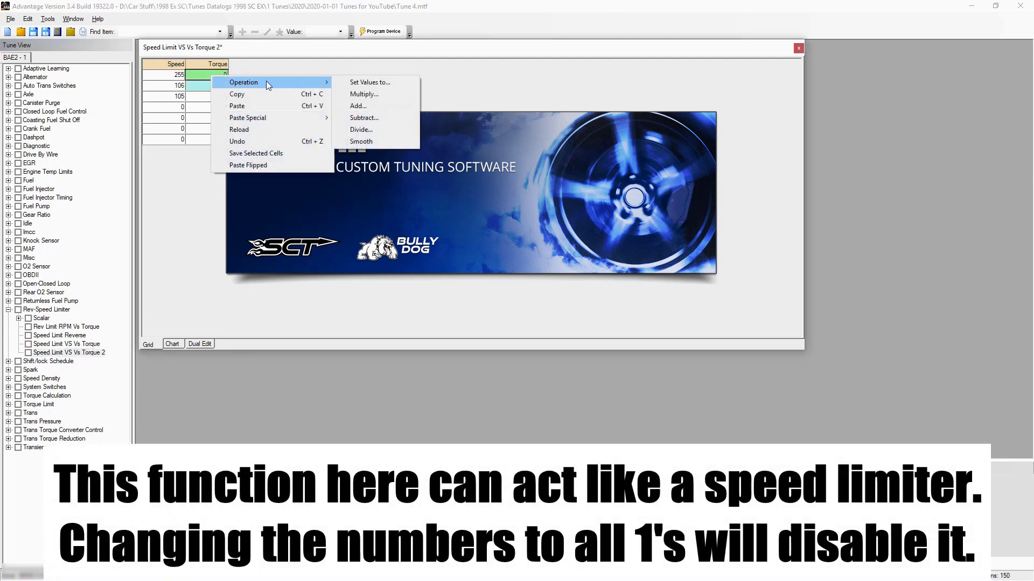
pyautogui.click(351, 85)
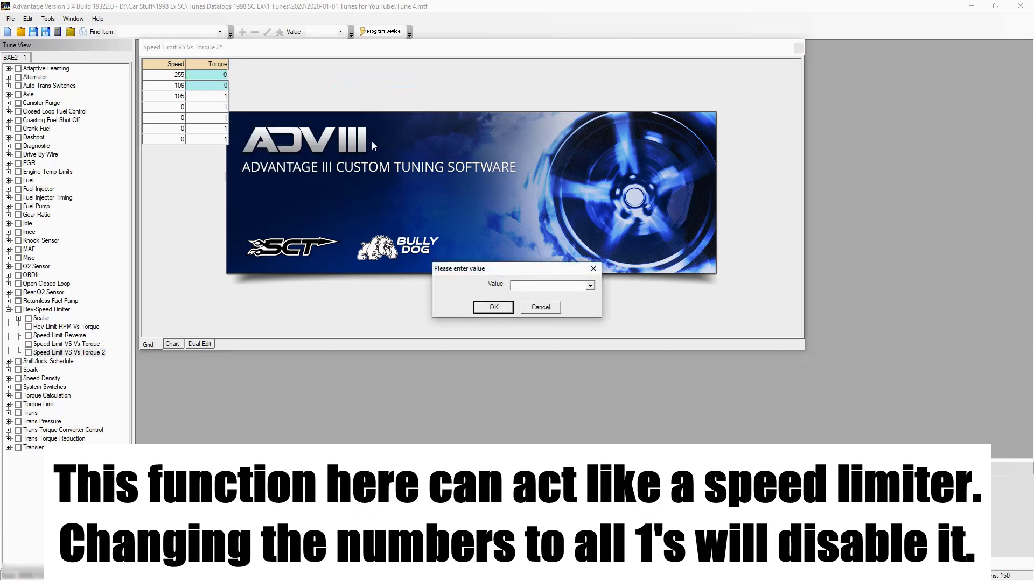
pyautogui.write('1')
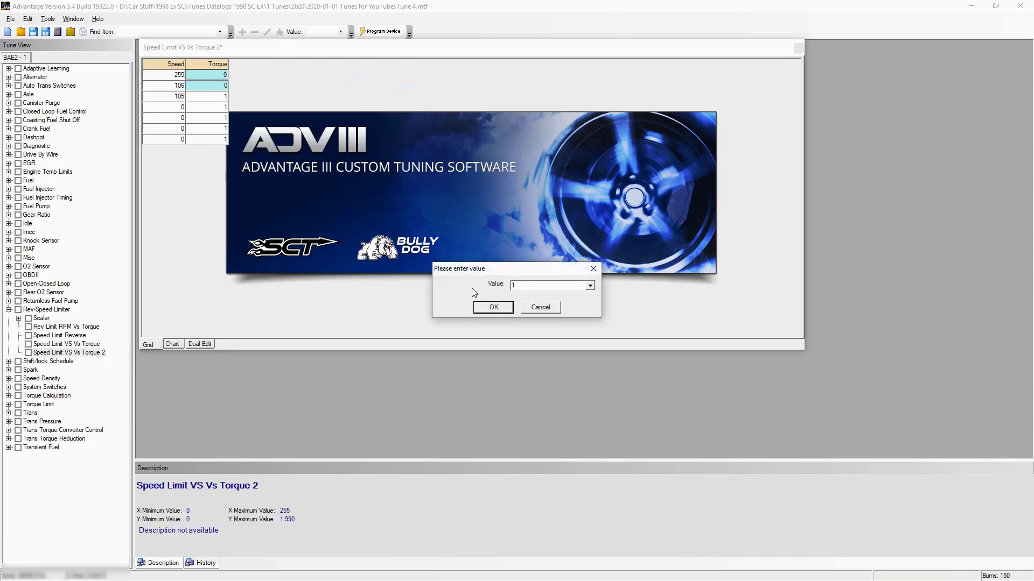
pyautogui.click(484, 308)
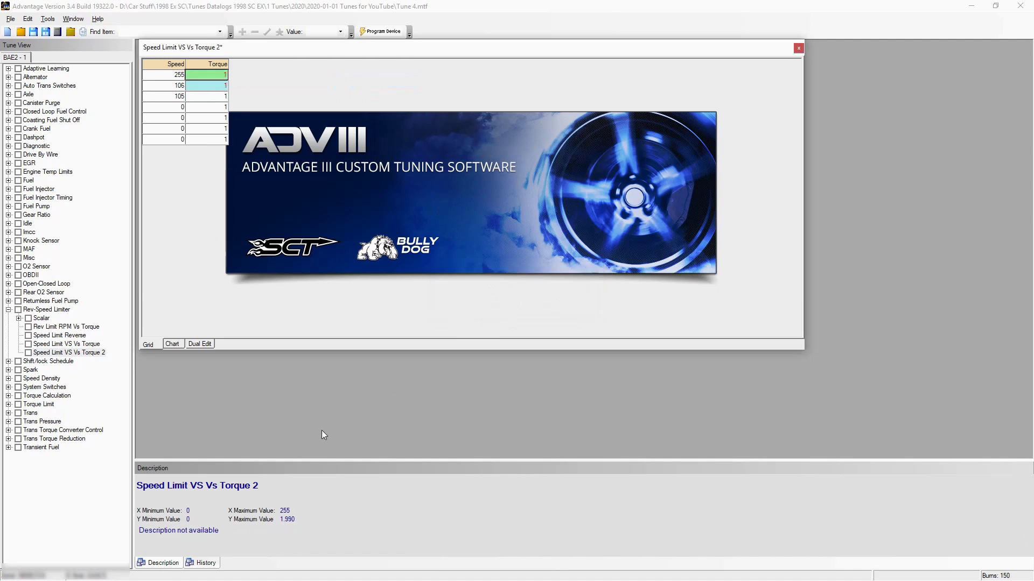
# Step: Check the speed and torque cells in Speed Limit VS Vs Torque 2, and open the Speed Limit VS Vs Torque table to inspect its torque column
pyautogui.click(202, 98)
pyautogui.click(204, 108)
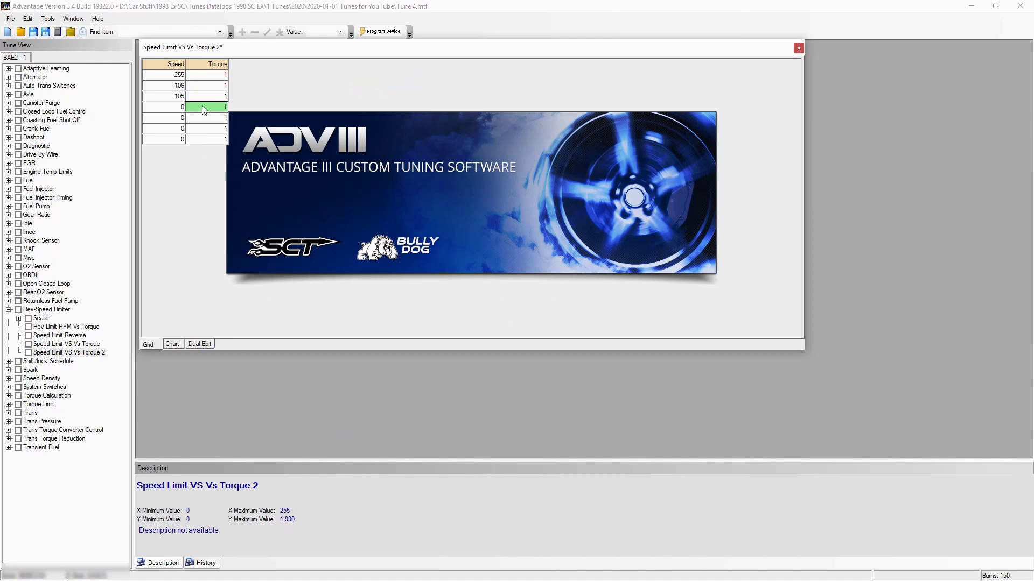
pyautogui.click(169, 78)
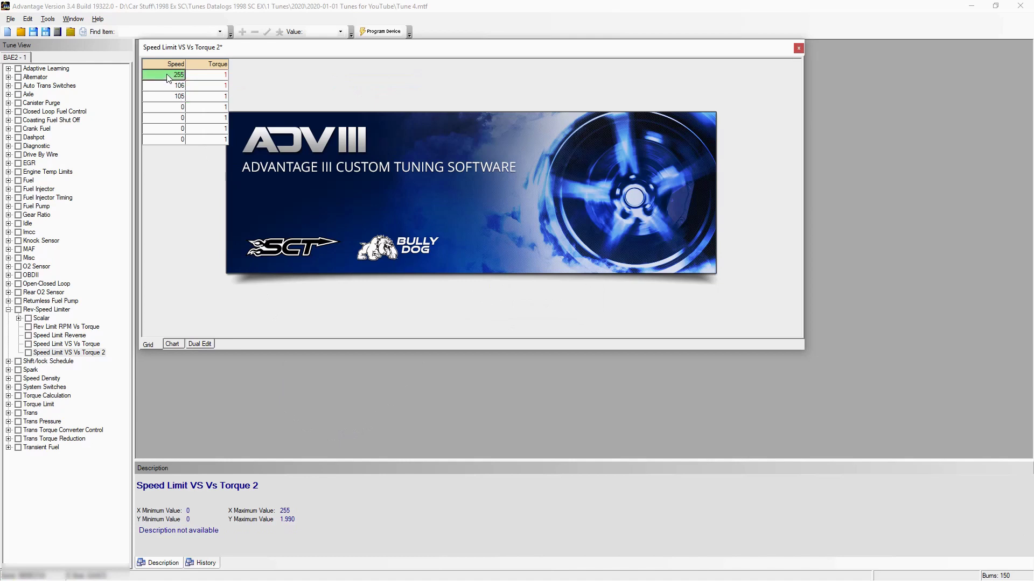
pyautogui.click(204, 78)
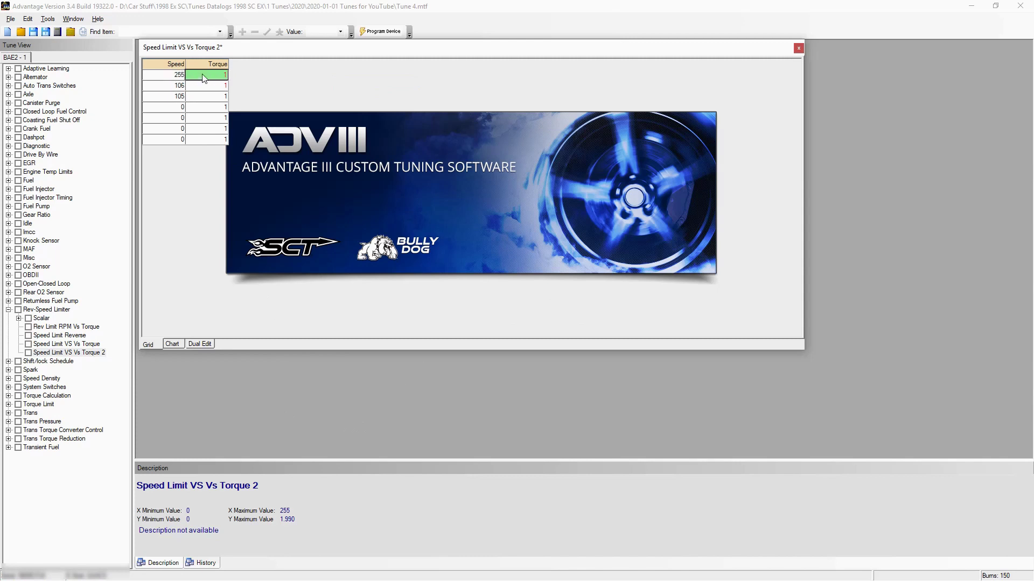
pyautogui.click(205, 129)
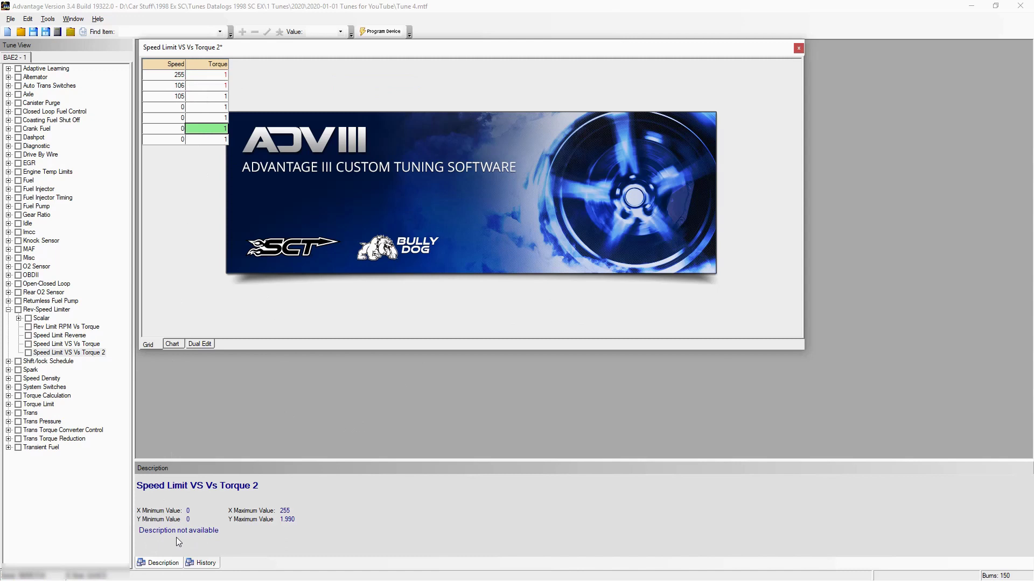
pyautogui.click(76, 345)
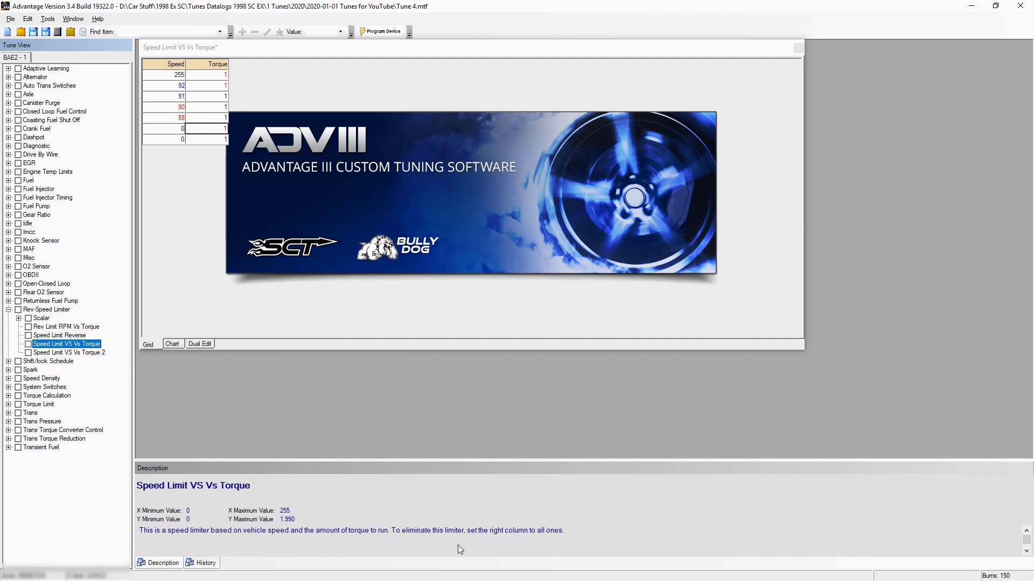
# Step: Save the tune as a new file named Tune 5.mtf in the 2020-01-01 Tunes for YouTube folder
pyautogui.click(11, 19)
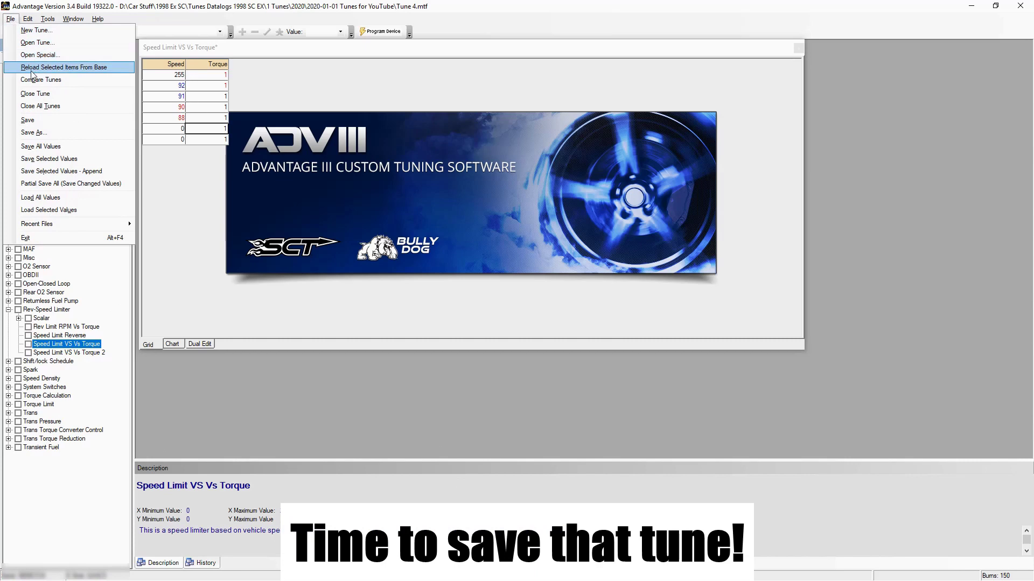
pyautogui.click(34, 133)
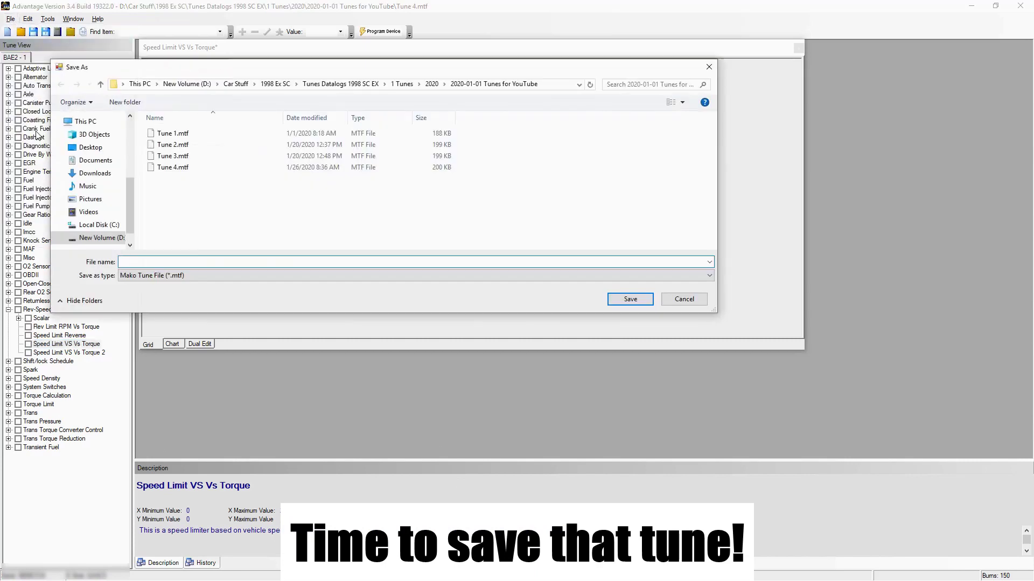
pyautogui.click(173, 169)
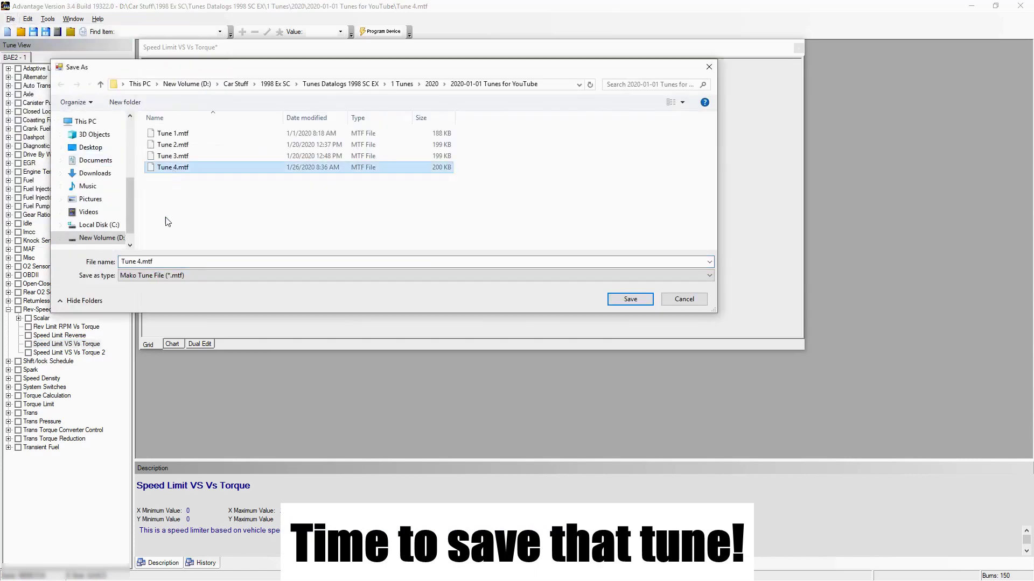
pyautogui.click(139, 262)
pyautogui.click(138, 262)
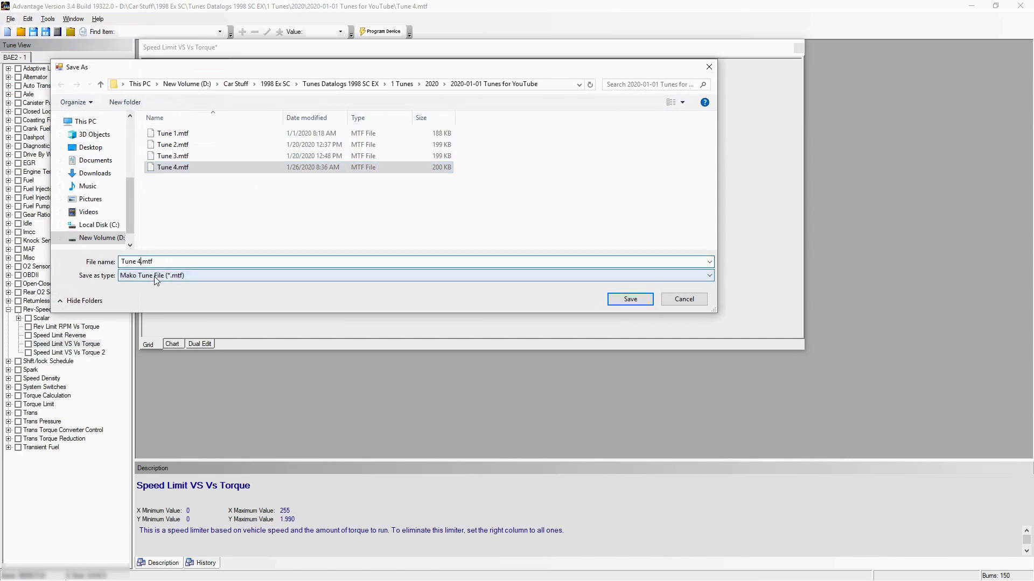
pyautogui.press('BackSpace')
pyautogui.write('5')
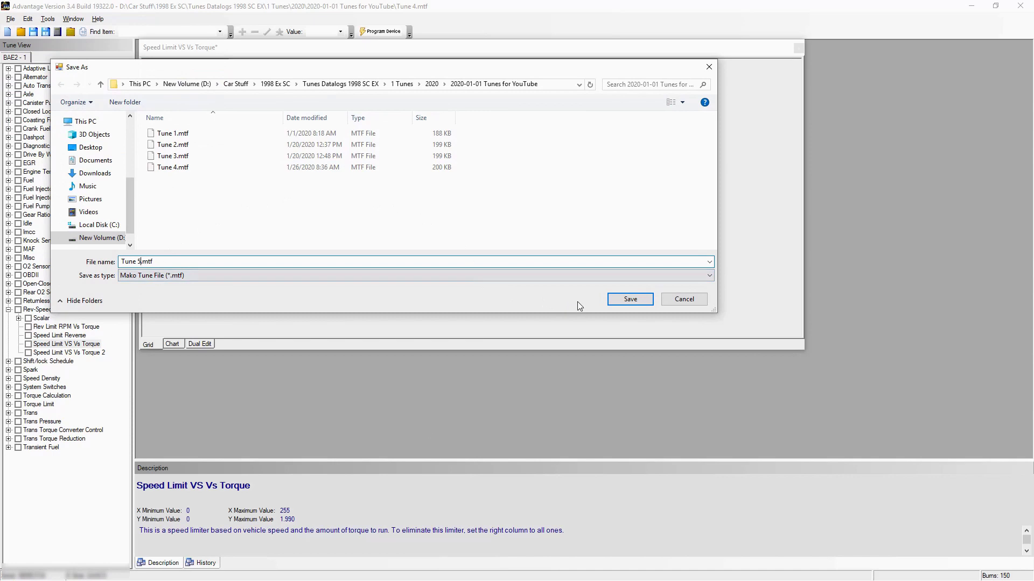
pyautogui.click(622, 299)
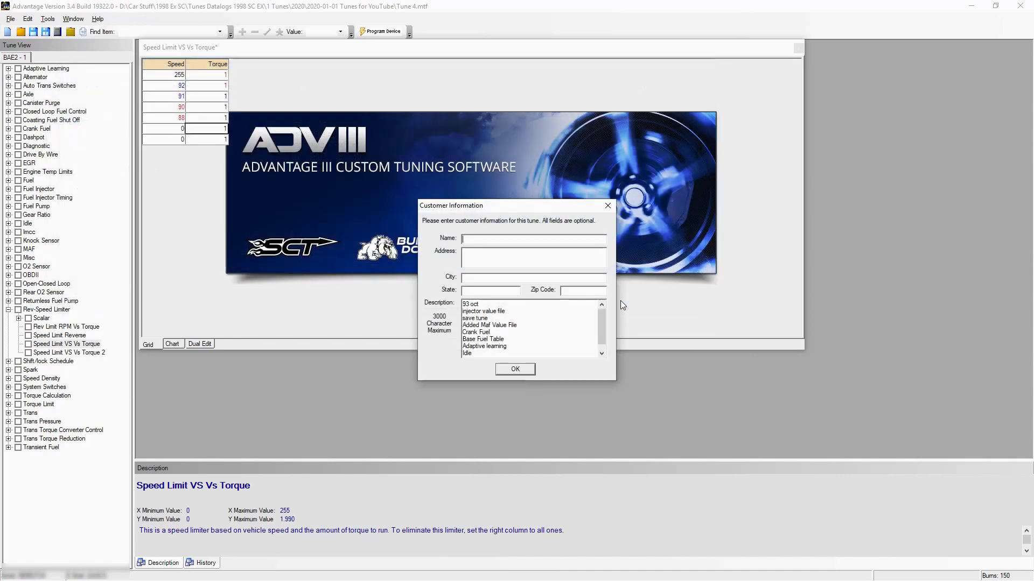
# Step: Add the lines Fuel, Baro, Base NV and Rev Limiter to the end of the tune's description and accept the customer information
pyautogui.click(482, 353)
pyautogui.press('Return')
pyautogui.write('Fuel')
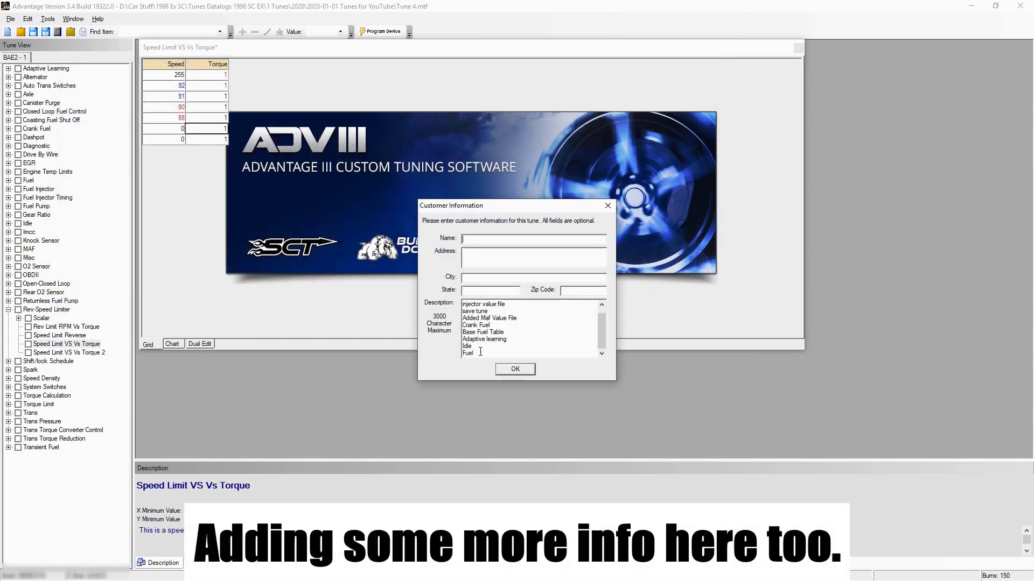
pyautogui.press('Return')
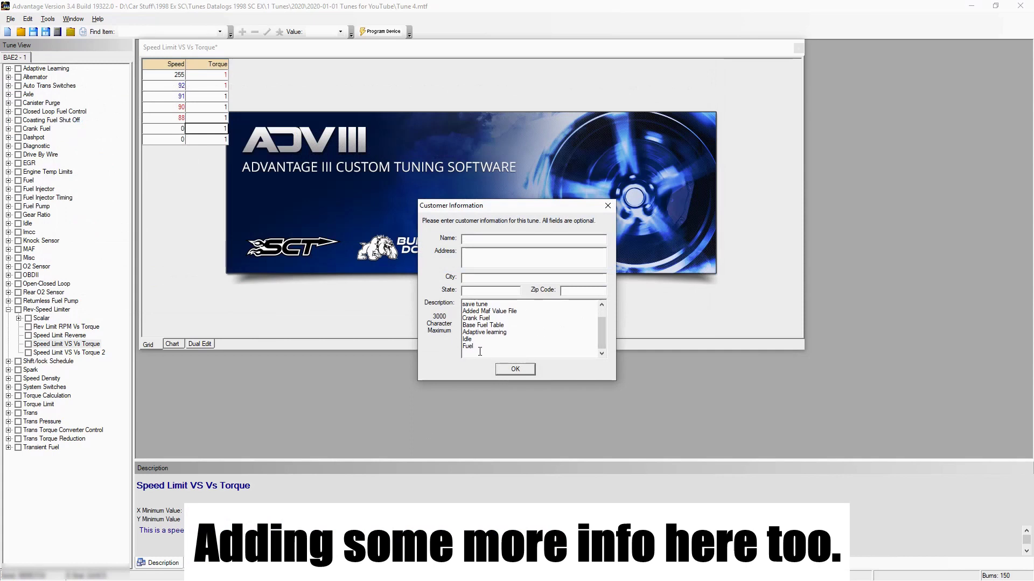
pyautogui.write('Bar')
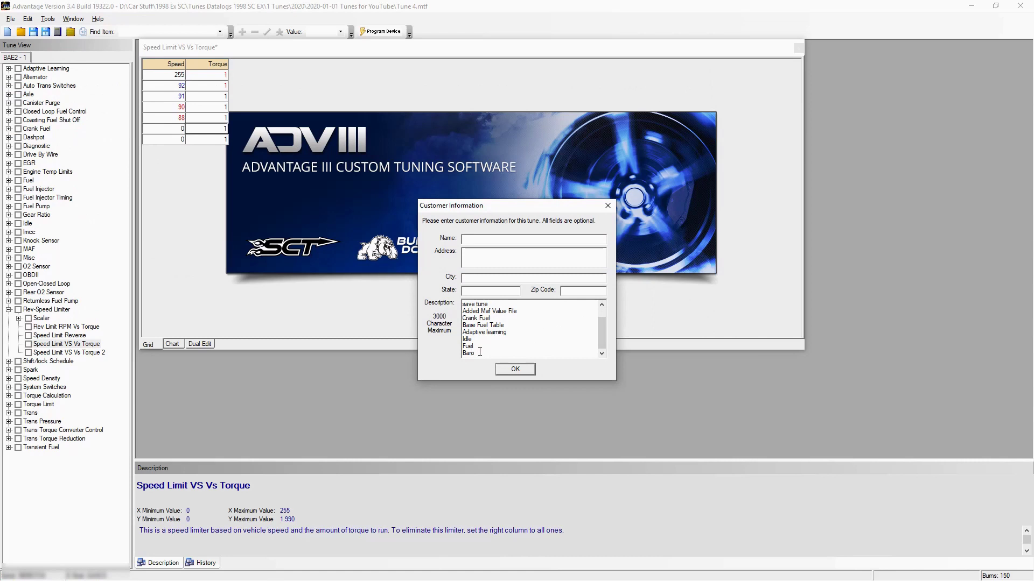
pyautogui.write('o')
pyautogui.press('Return')
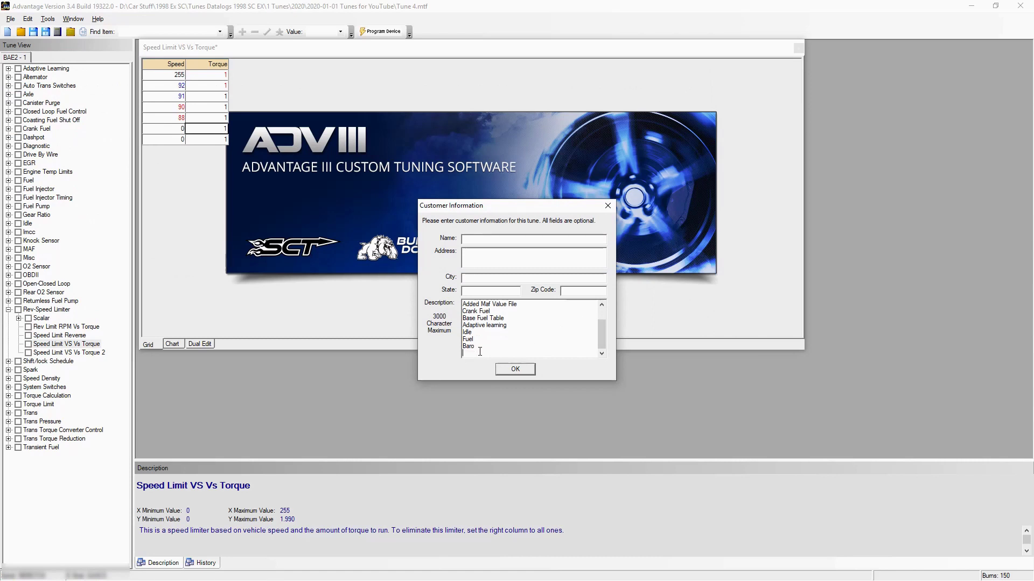
pyautogui.write('Base M')
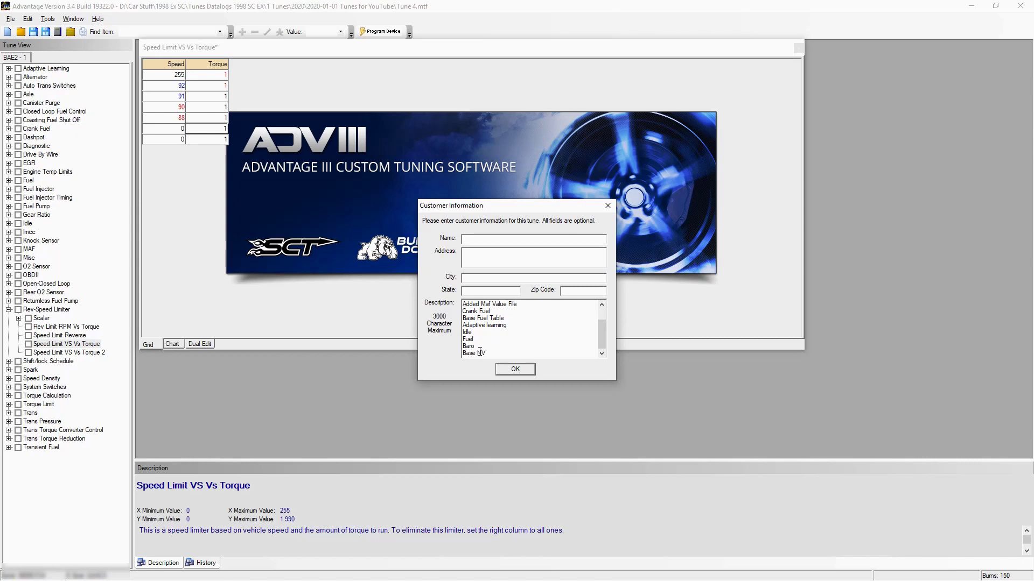
pyautogui.write('V')
pyautogui.press('Return')
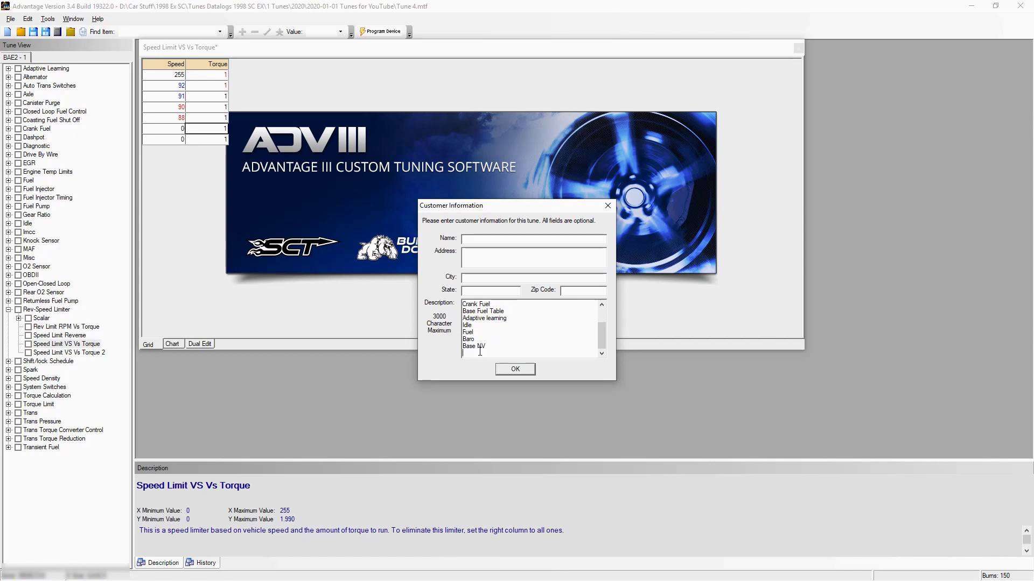
pyautogui.write('Rev Limiter')
pyautogui.click(516, 370)
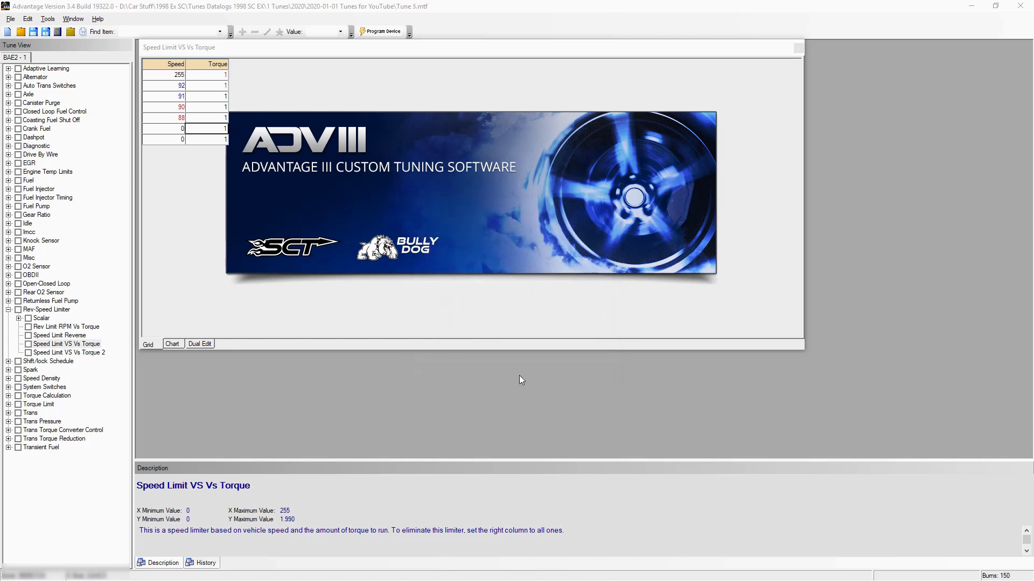